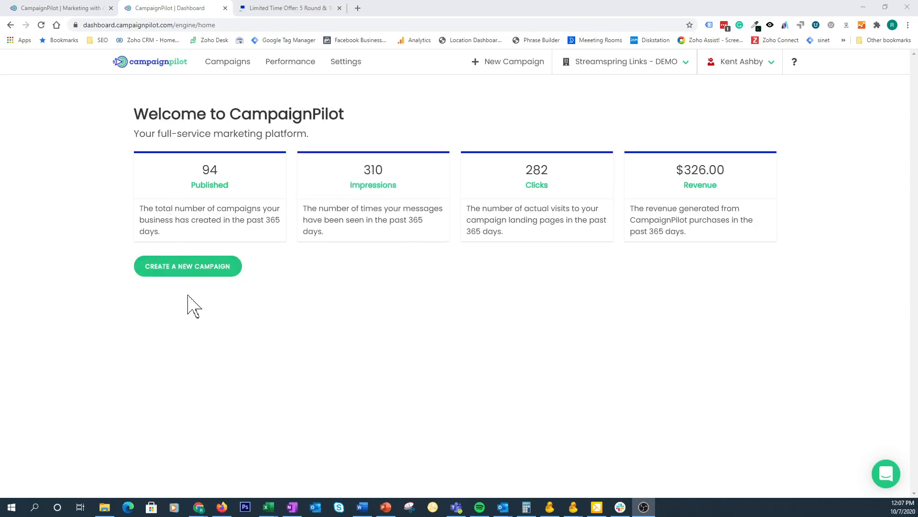
# Start a new campaign built from scratch using the Other Campaigns type
pyautogui.click(184, 268)
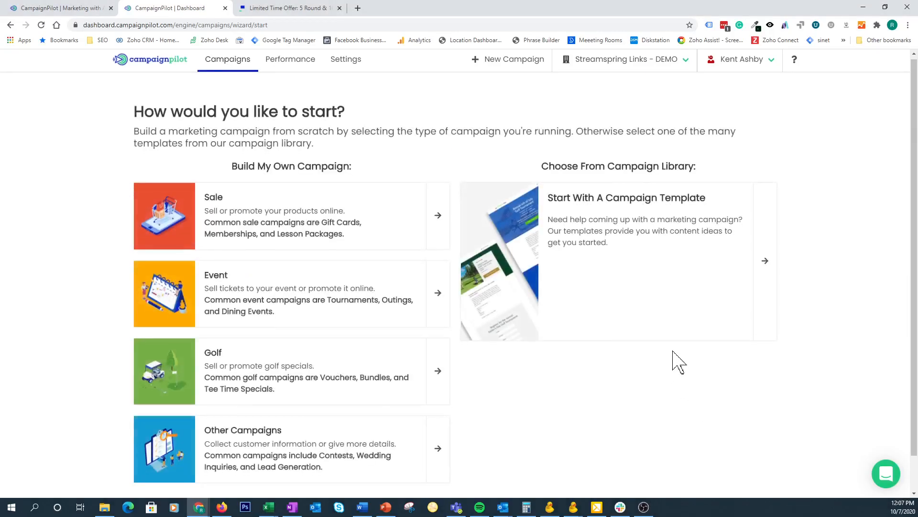
pyautogui.scroll(-1, 676, 365)
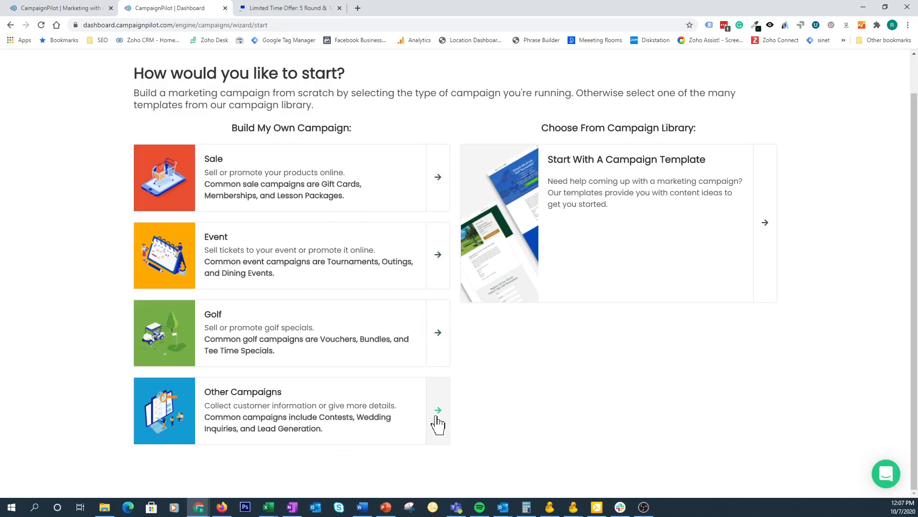
pyautogui.scroll(2, 529, 429)
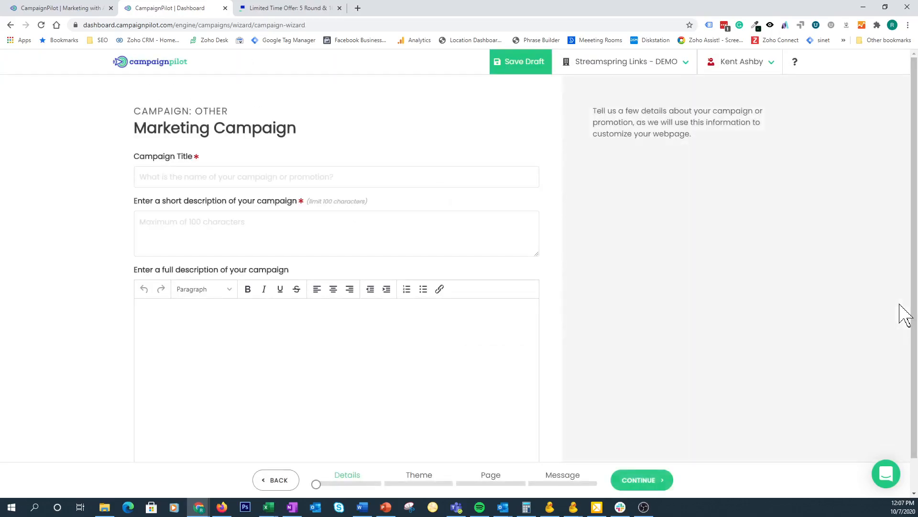
# Title the campaign "Join Our E-club!" with the short description "Get $5 off your next round when you sign up for our E-Club"
pyautogui.click(335, 177)
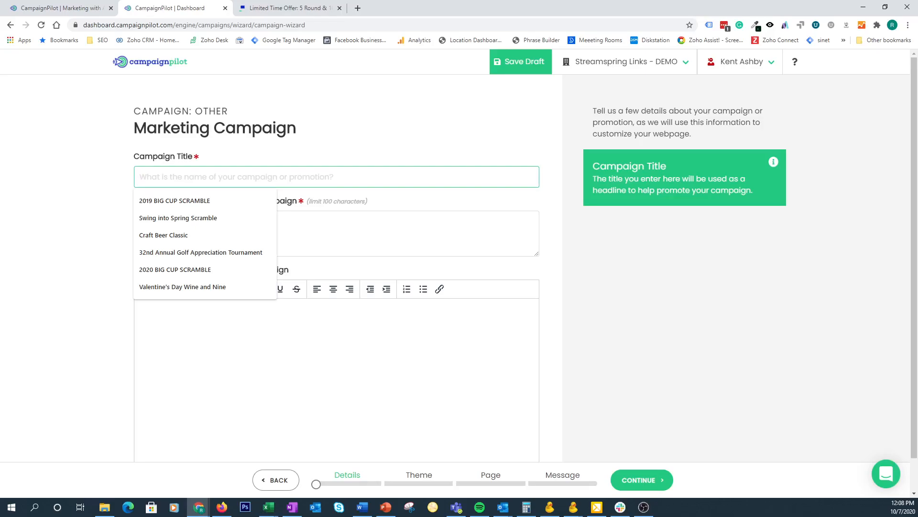
pyautogui.write('Join Our E-club!')
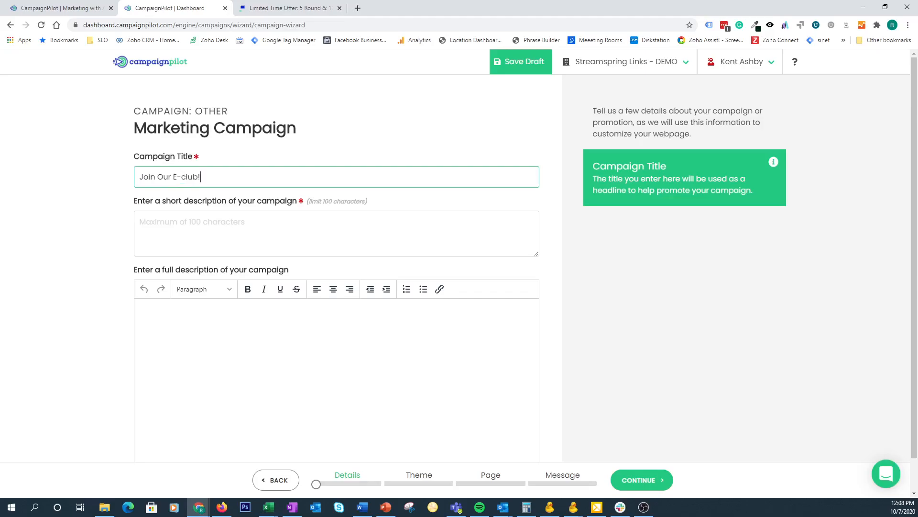
pyautogui.click(189, 221)
pyautogui.click(190, 221)
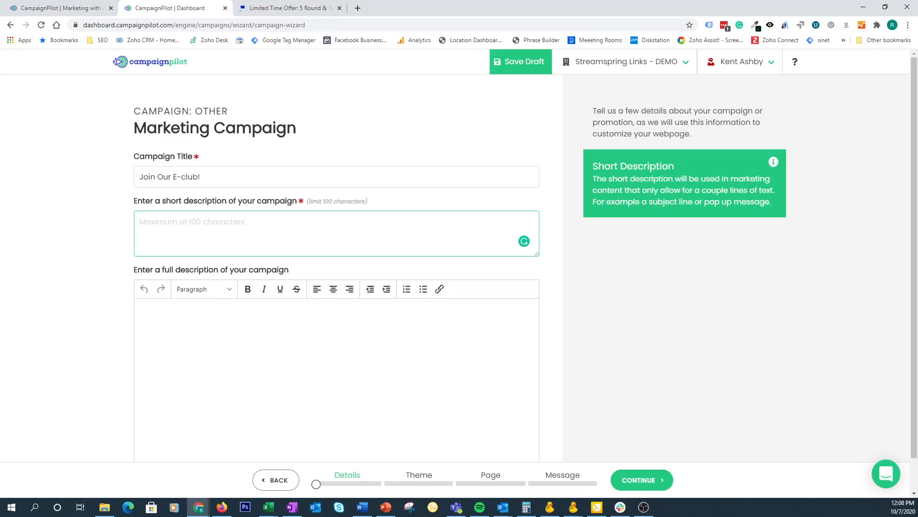
pyautogui.write('JO')
pyautogui.press('BackSpace')
pyautogui.write('Get $5 off your next')
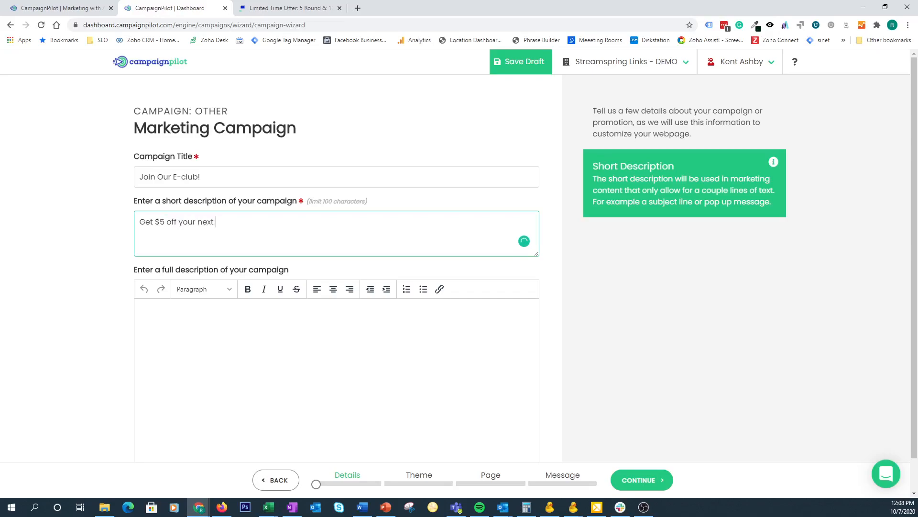
pyautogui.write('when you sign up for our E-Club')
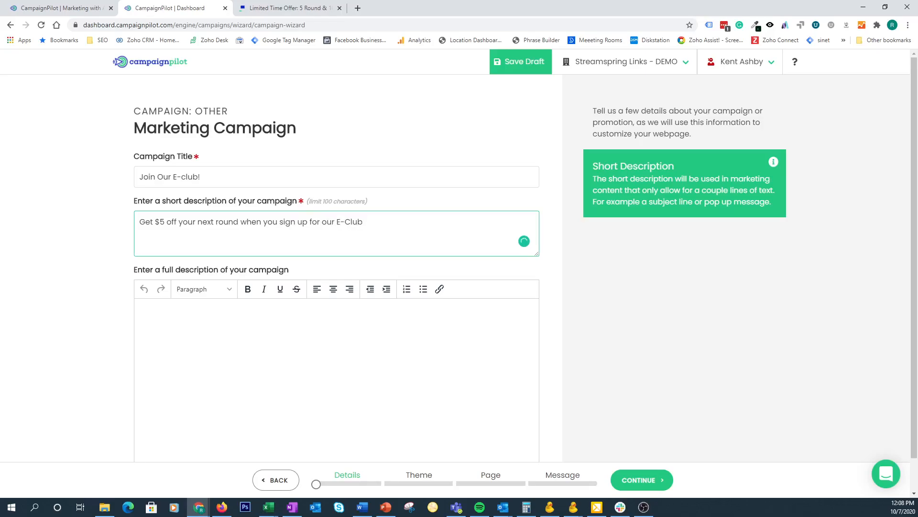
# Set the full description of the campaign to centered text alignment
pyautogui.click(274, 346)
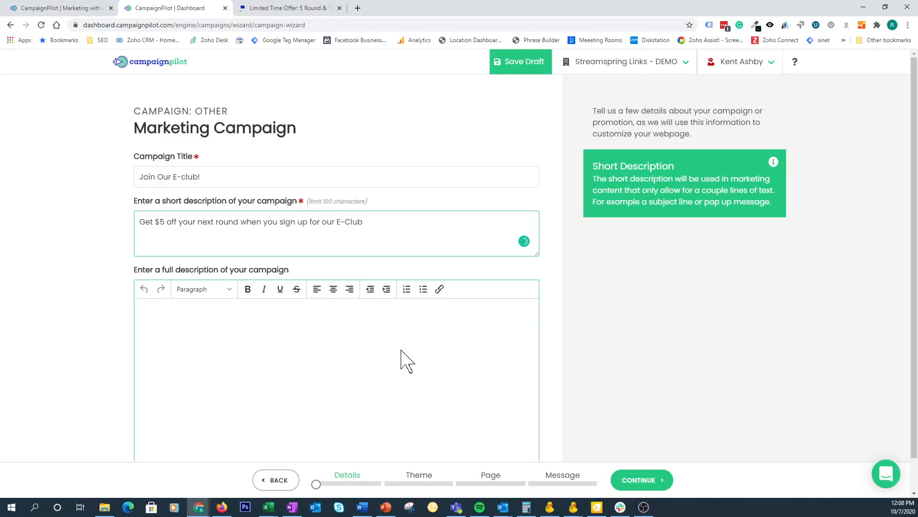
pyautogui.click(386, 337)
pyautogui.scroll(-1, 385, 335)
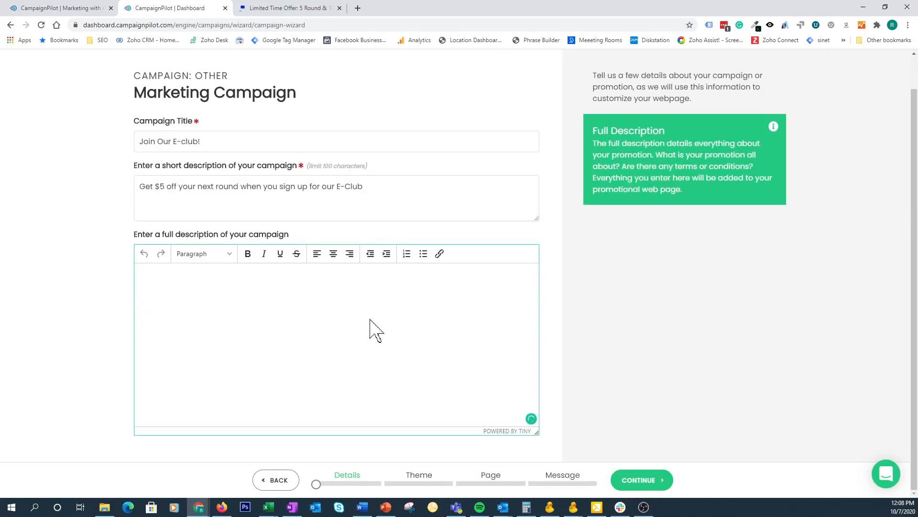
pyautogui.click(334, 254)
pyautogui.click(335, 208)
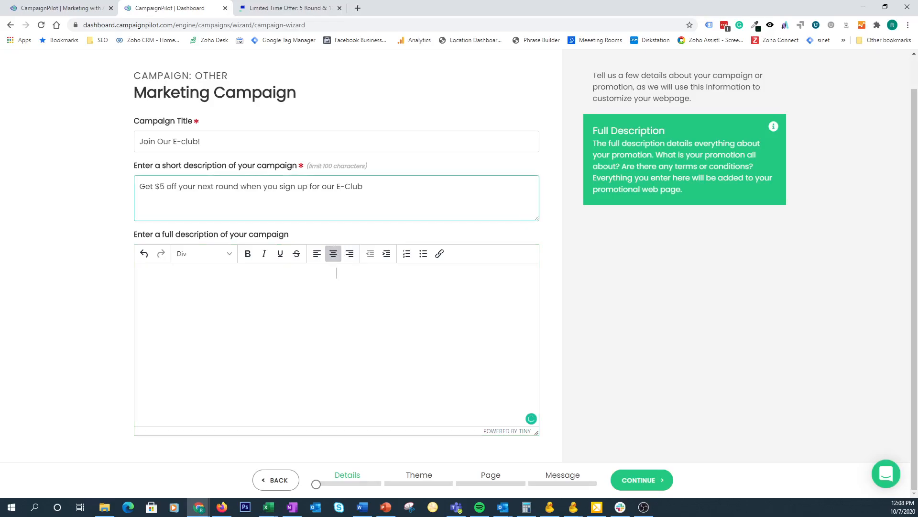
pyautogui.click(264, 281)
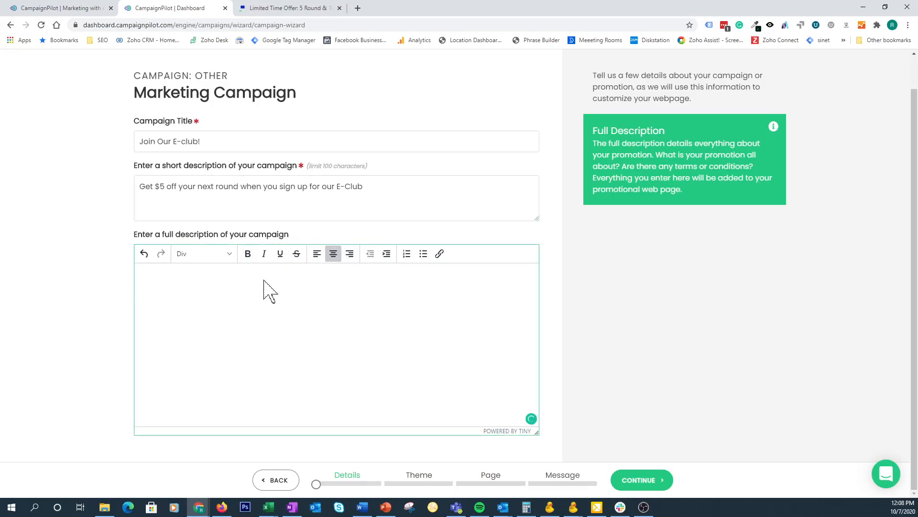
# Write the full description: "Get $5 off your next round when you sign up for our E-Club!" and below it "Just present confirmation to pro shop staff."
pyautogui.write('Get $5 off your next round w')
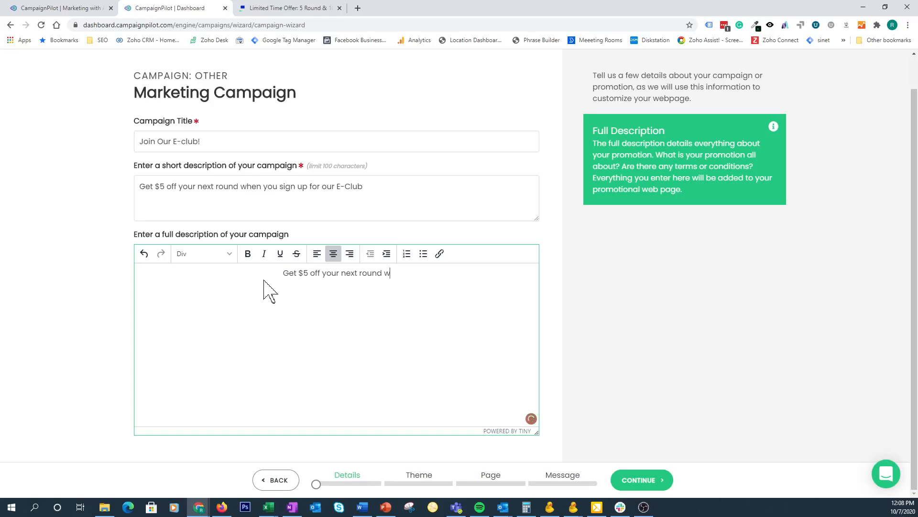
pyautogui.write('hen you sign up f')
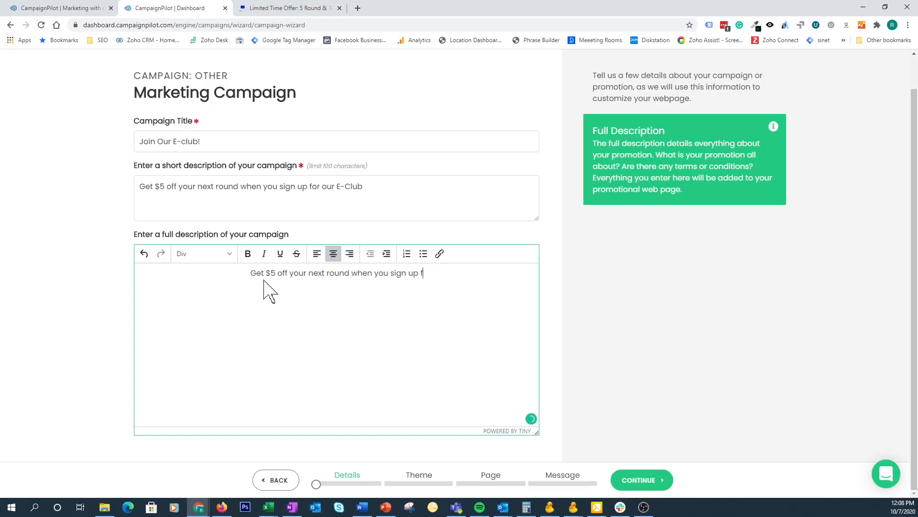
pyautogui.write('or our E-Club')
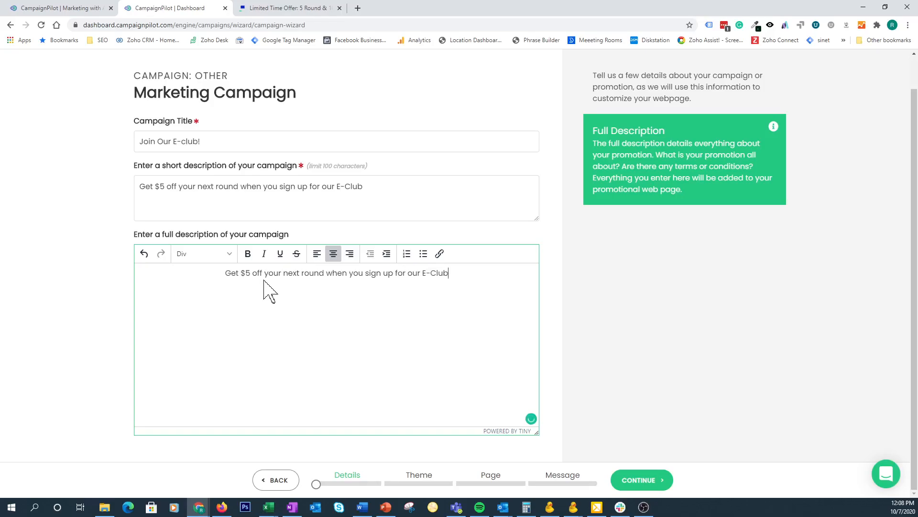
pyautogui.press('BackSpace')
pyautogui.write('! ')
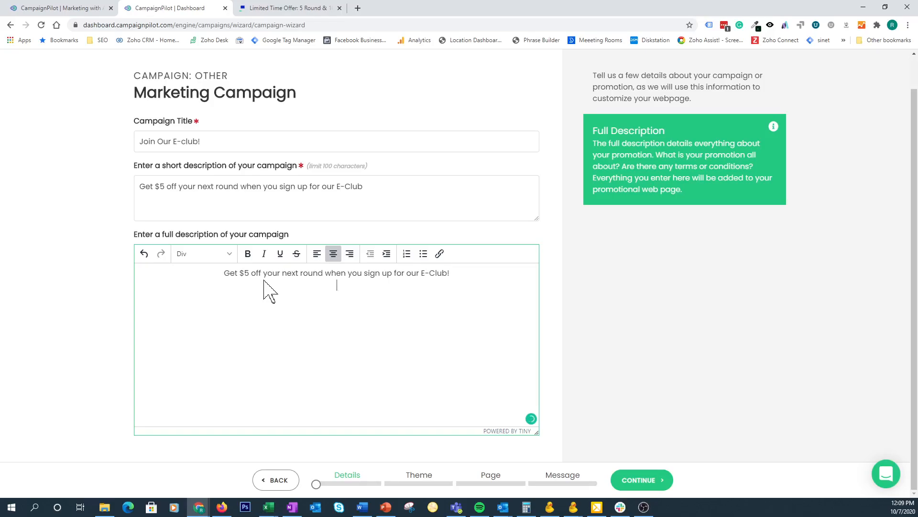
pyautogui.write('Just present confirmation to p')
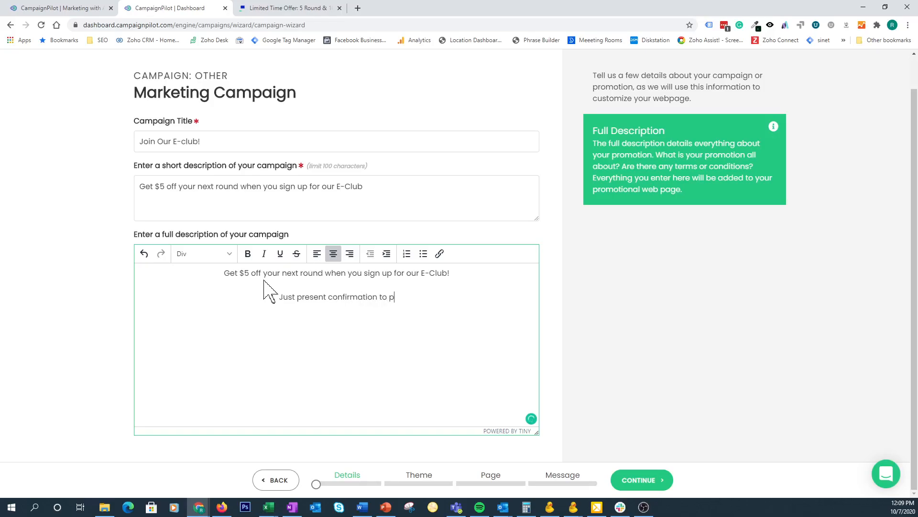
pyautogui.write('ro shop staff.')
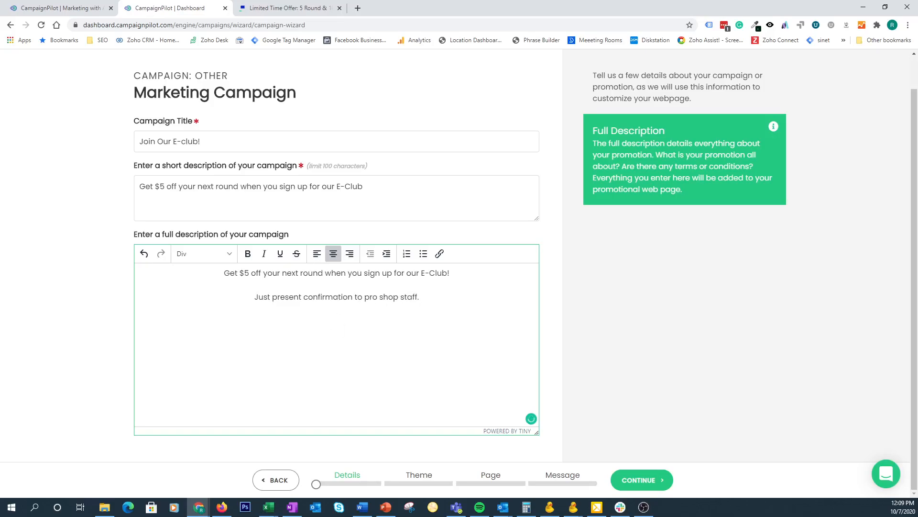
# Proceed to the campaign themes and choose the Park and Play theme from the Golf category
pyautogui.click(667, 482)
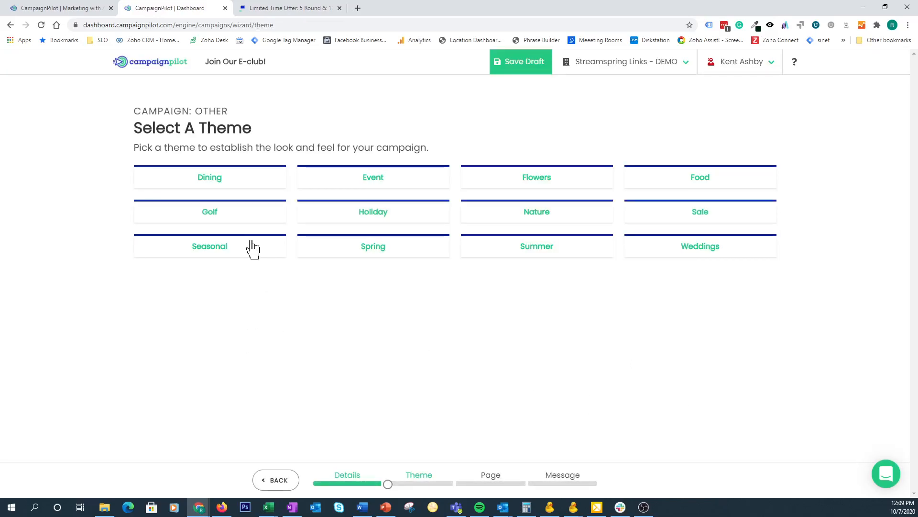
pyautogui.click(230, 215)
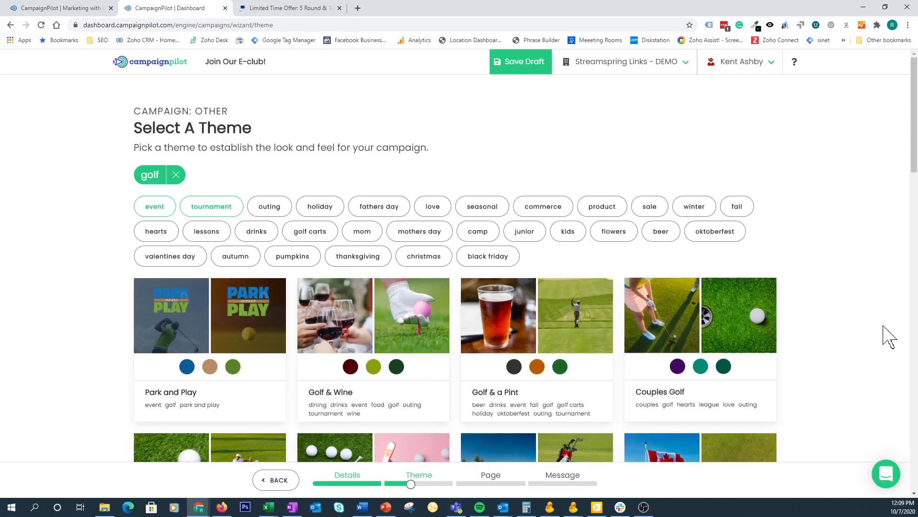
pyautogui.scroll(-3, 364, 323)
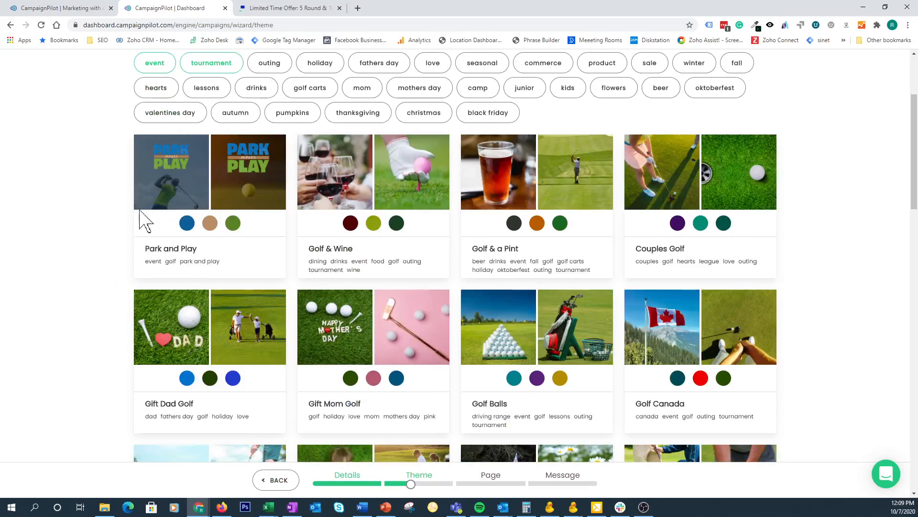
pyautogui.click(178, 175)
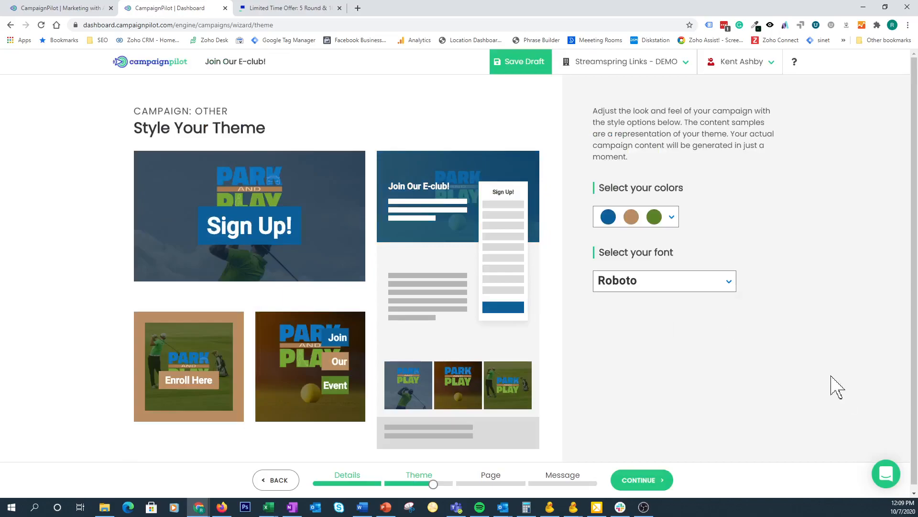
# Accept the theme's default styling and give the landing page Layout Two with the golf course sunset image
pyautogui.click(665, 481)
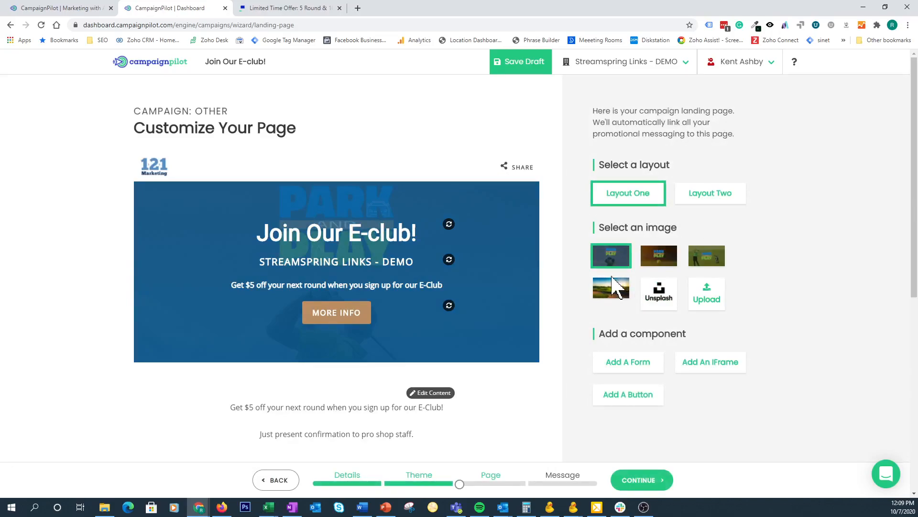
pyautogui.click(697, 195)
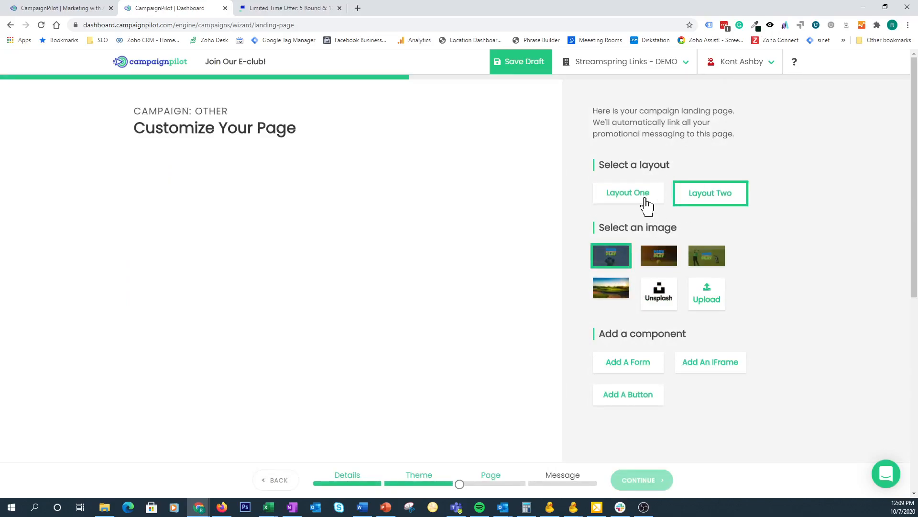
pyautogui.click(618, 292)
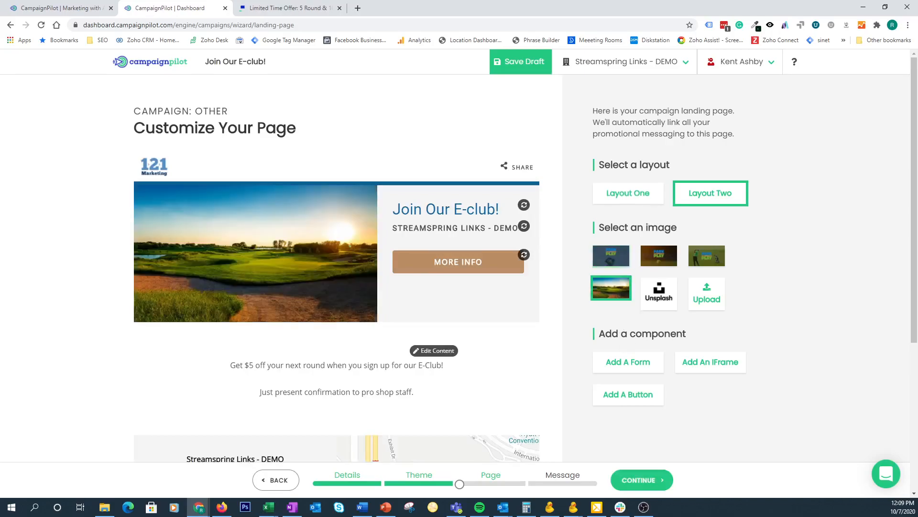
# Cycle the landing page header's subheading to the $5 off E-Club short description
pyautogui.click(524, 227)
pyautogui.click(525, 227)
pyautogui.click(525, 226)
pyautogui.click(519, 228)
pyautogui.click(519, 228)
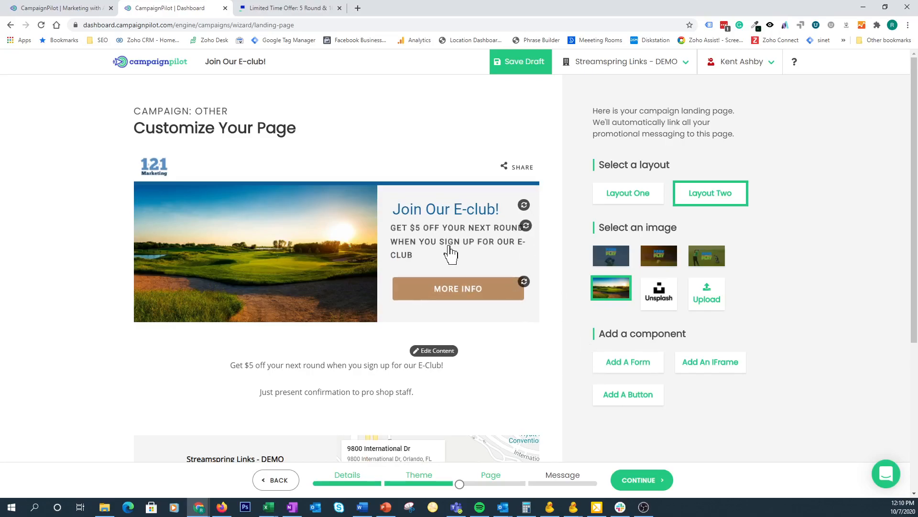
# Cycle the landing page header's button label to "Sign Up"
pyautogui.click(521, 284)
pyautogui.click(521, 284)
pyautogui.click(520, 286)
pyautogui.click(519, 286)
pyautogui.click(520, 285)
pyautogui.click(520, 285)
pyautogui.click(519, 285)
pyautogui.click(519, 285)
pyautogui.click(520, 285)
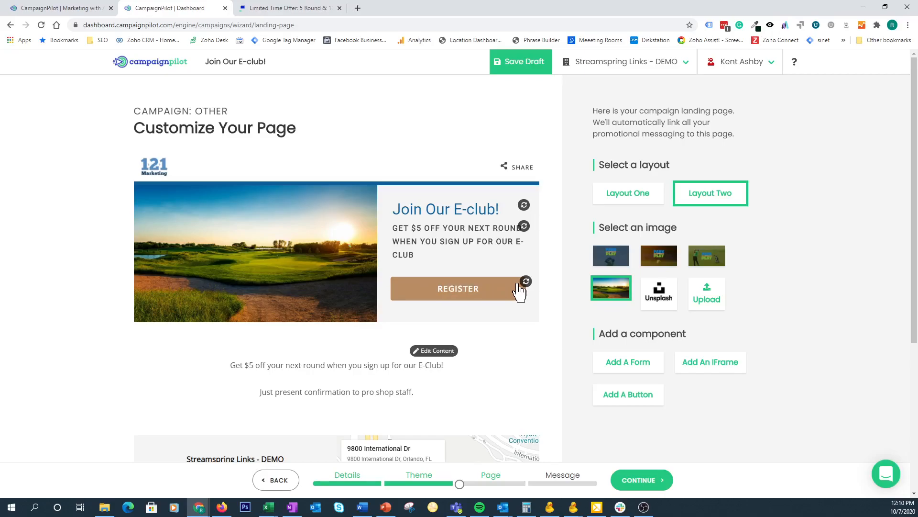
pyautogui.click(519, 285)
pyautogui.click(519, 285)
pyautogui.click(519, 285)
pyautogui.click(519, 285)
pyautogui.click(520, 285)
pyautogui.click(519, 285)
# Format all of the landing page's description text as Heading 2
pyautogui.scroll(-3, 567, 388)
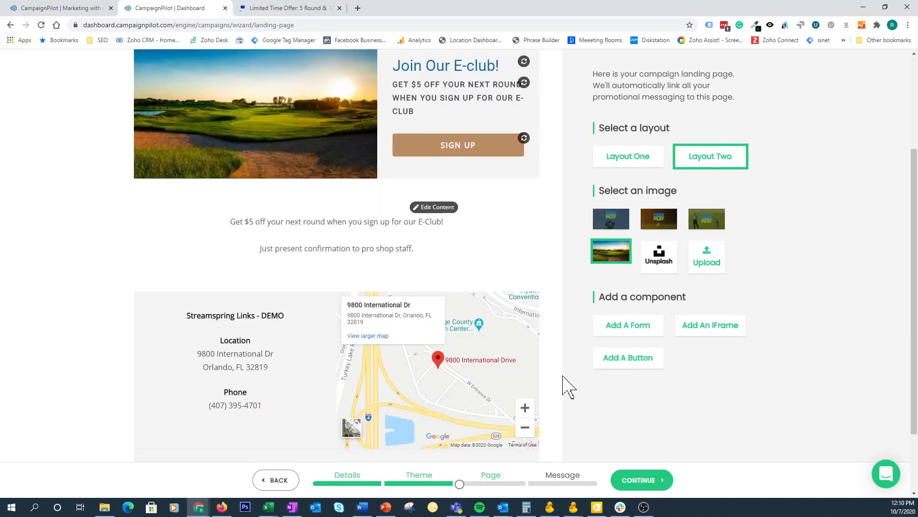
pyautogui.click(435, 208)
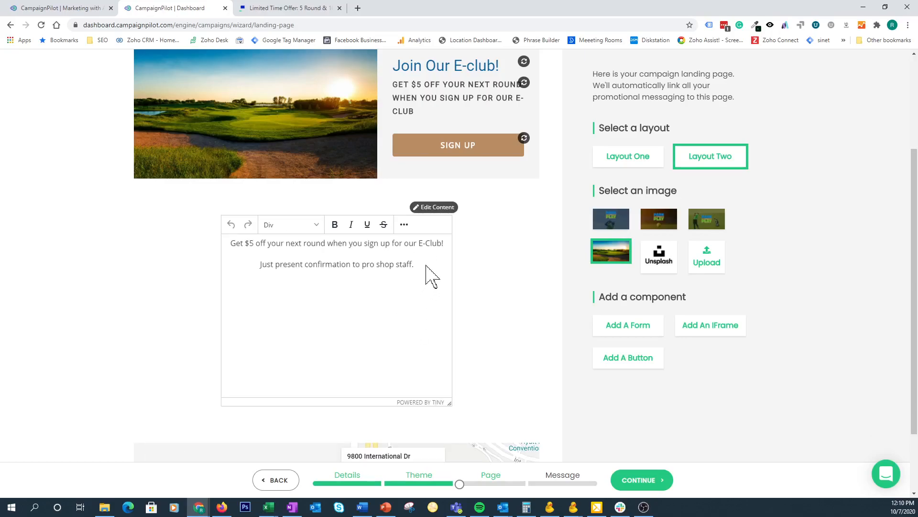
pyautogui.hotkey('ctrl', 'a')
pyautogui.click(301, 226)
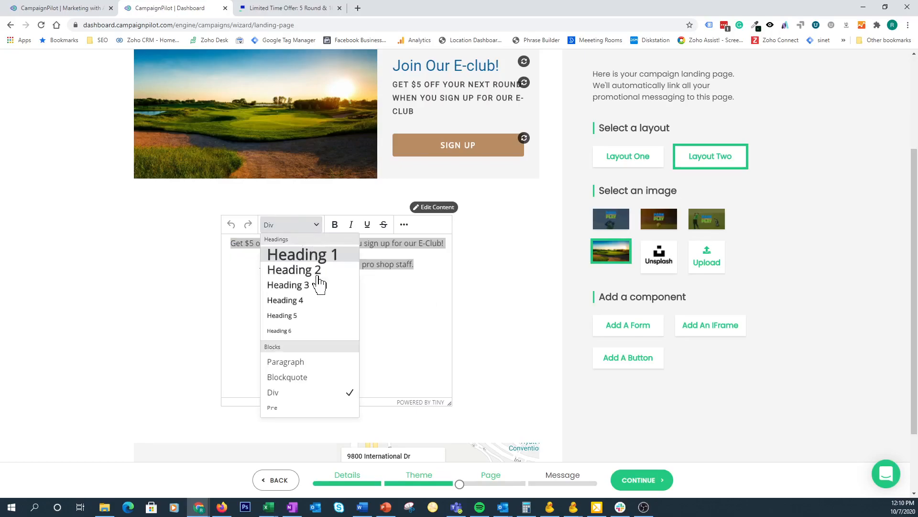
pyautogui.click(314, 274)
pyautogui.click(440, 211)
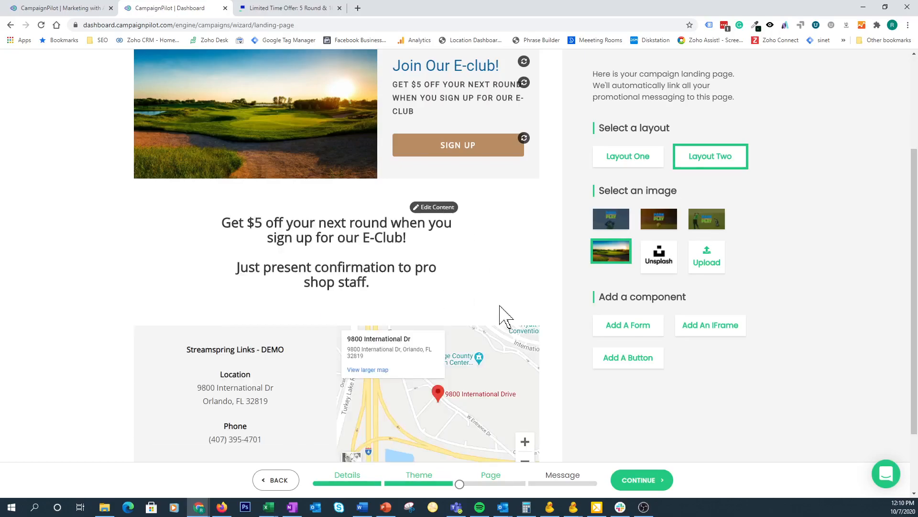
# Add a form to the landing page with a required Email Address field
pyautogui.scroll(-2, 564, 297)
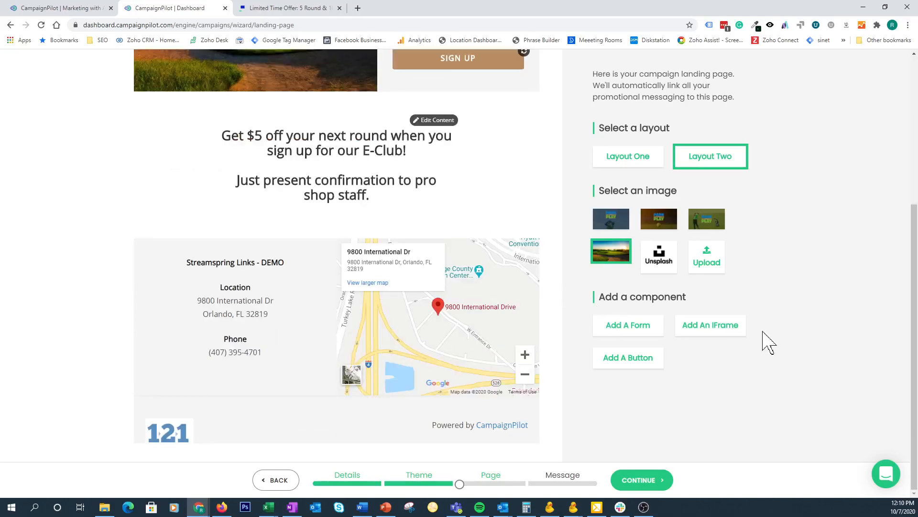
pyautogui.click(631, 330)
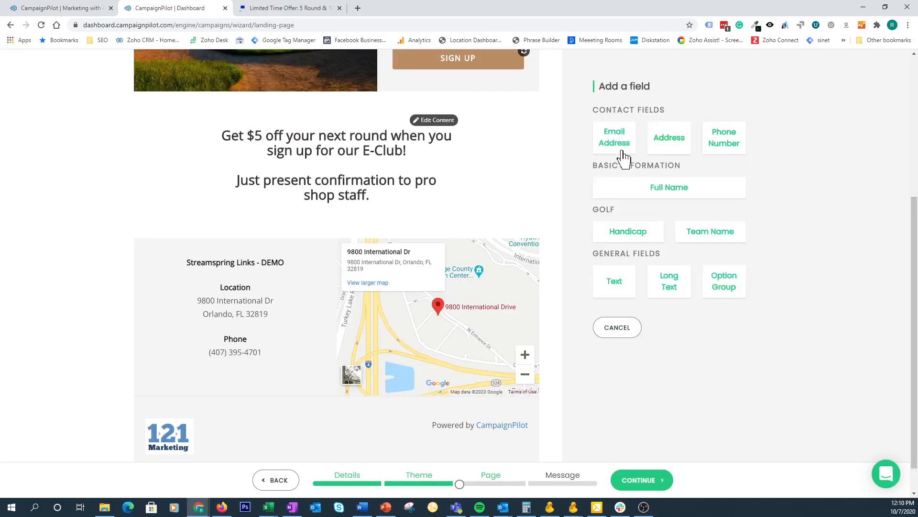
pyautogui.click(620, 143)
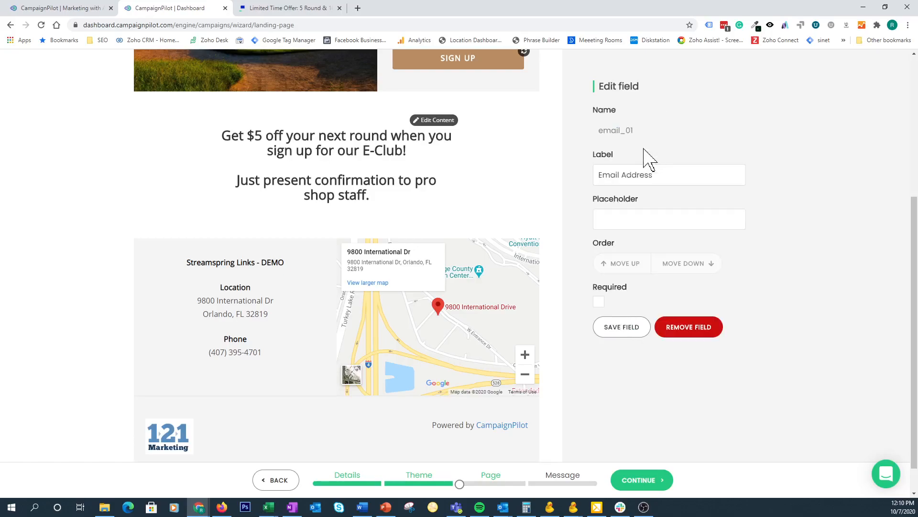
pyautogui.click(640, 330)
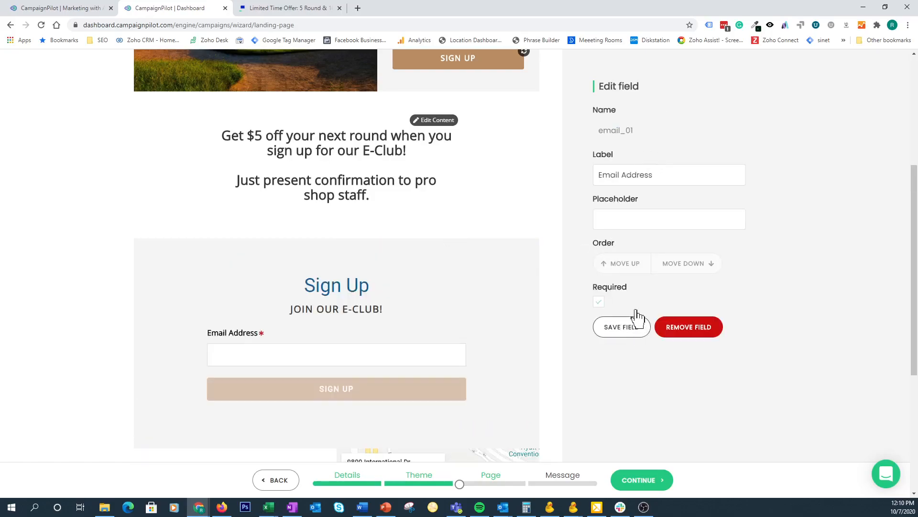
# Save the Email Address field and add a required Full Name field to the sign-up form
pyautogui.click(626, 337)
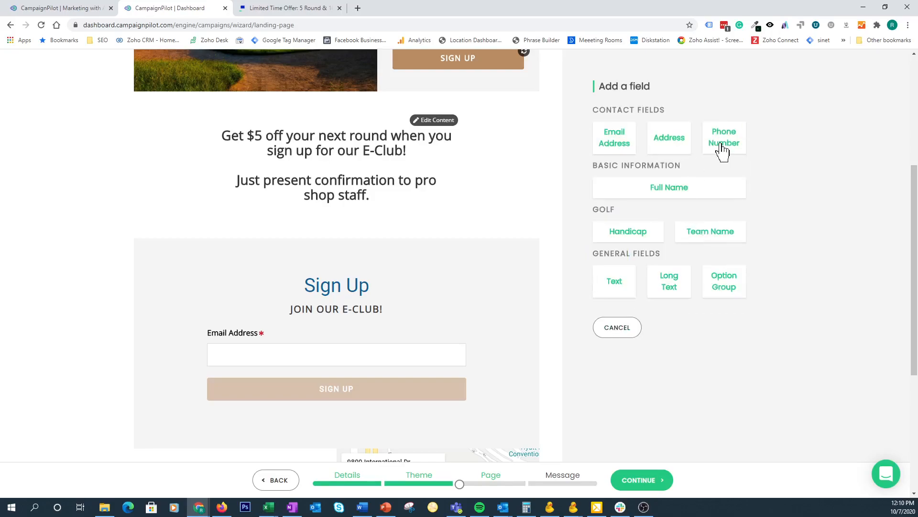
pyautogui.click(704, 191)
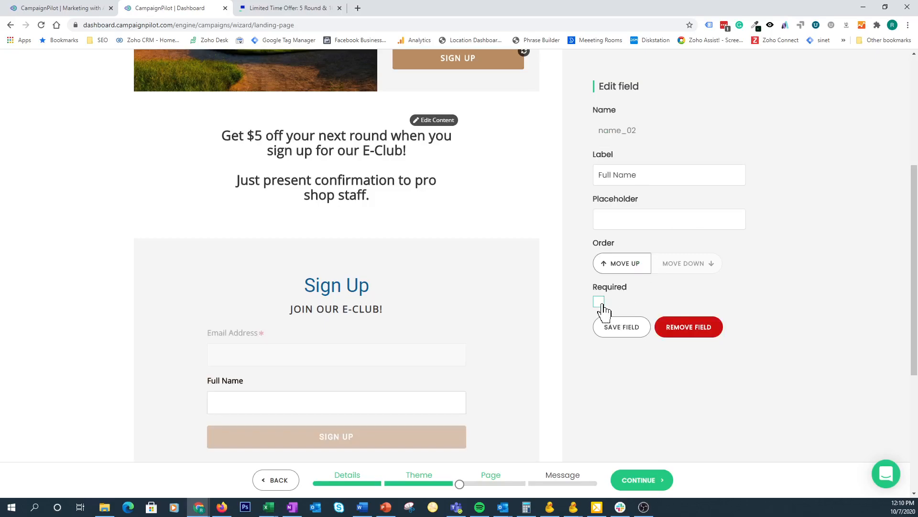
pyautogui.click(623, 329)
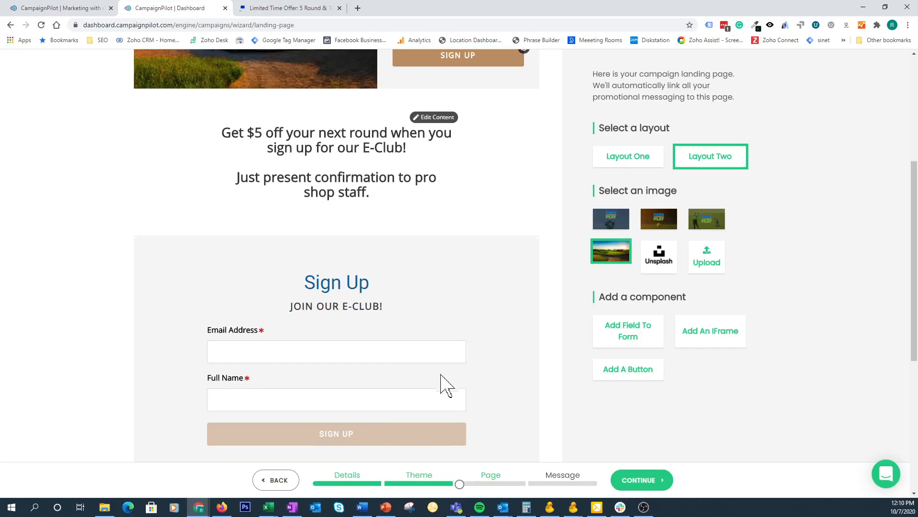
# Continue to the post message and enter "E-Club members get $5 Off their next round when they register! Sign up today!"
pyautogui.scroll(-1, 445, 381)
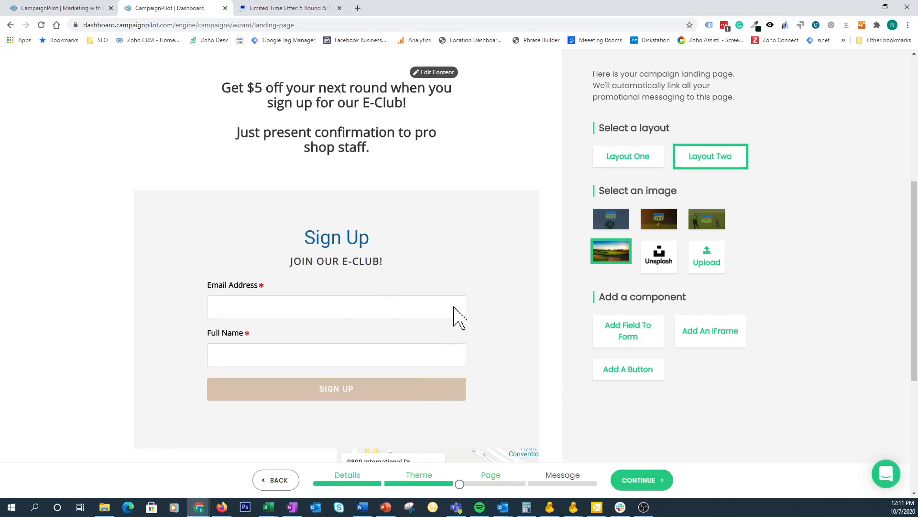
pyautogui.scroll(-2, 625, 385)
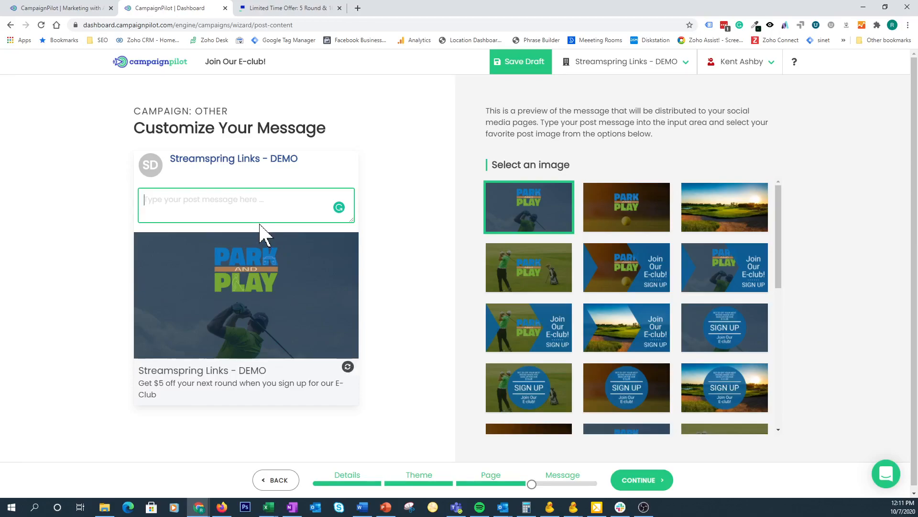
pyautogui.write('E-Club members get $5 Off their next')
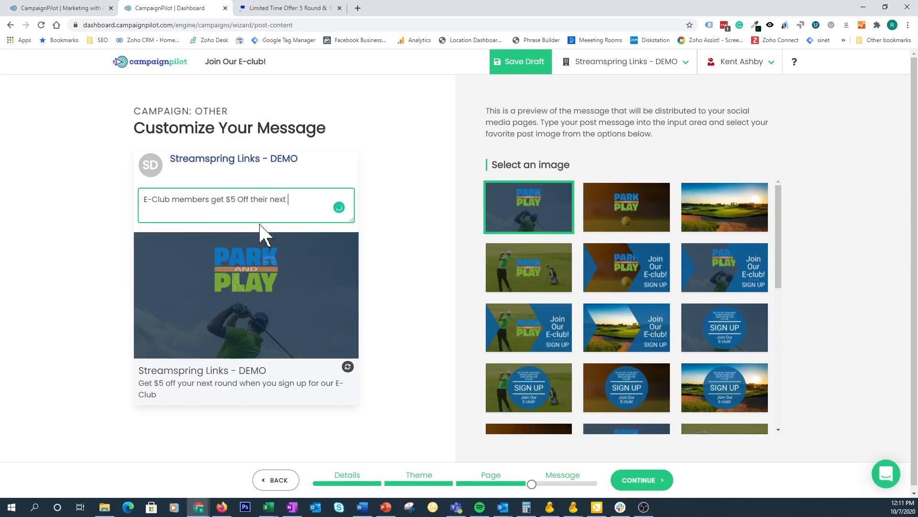
pyautogui.write('when they register! Sign up today!')
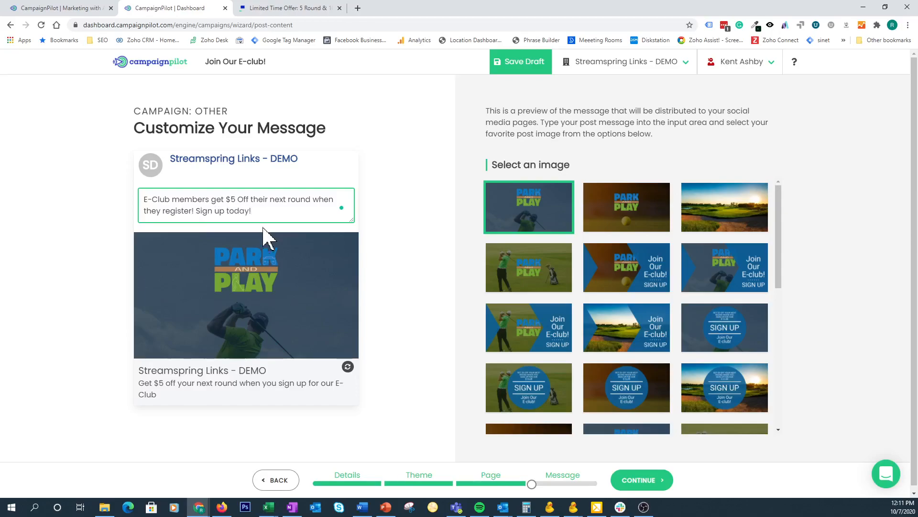
# Cycle the social post's headline below the image to "Sign Up"
pyautogui.click(351, 370)
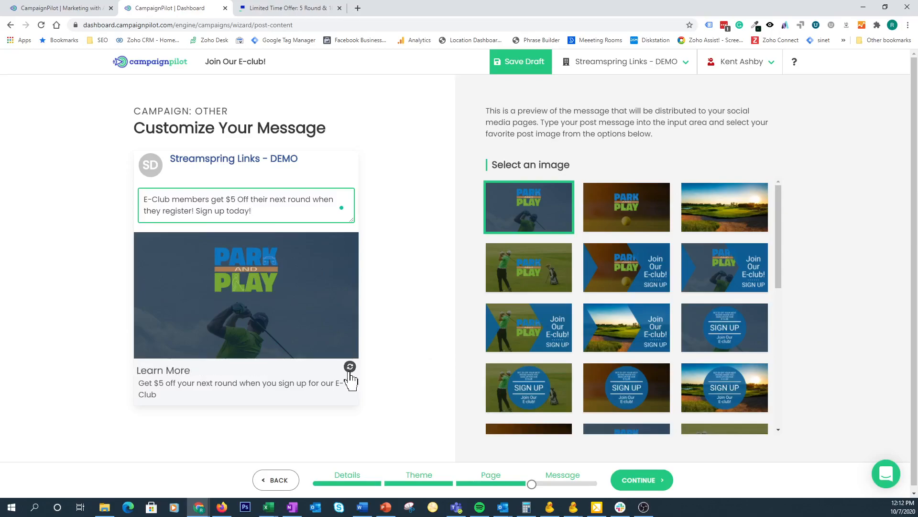
pyautogui.click(349, 369)
pyautogui.click(351, 368)
pyautogui.click(351, 369)
pyautogui.click(352, 368)
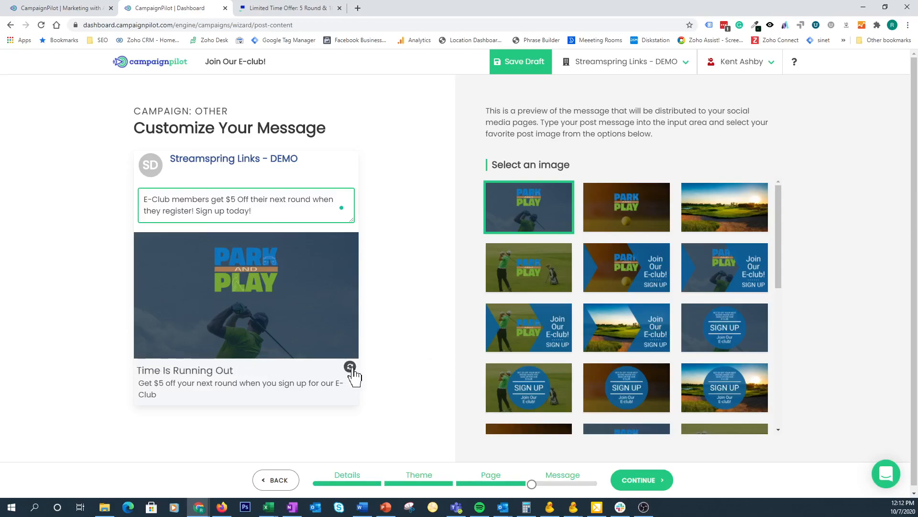
pyautogui.click(351, 368)
pyautogui.click(352, 369)
pyautogui.click(352, 369)
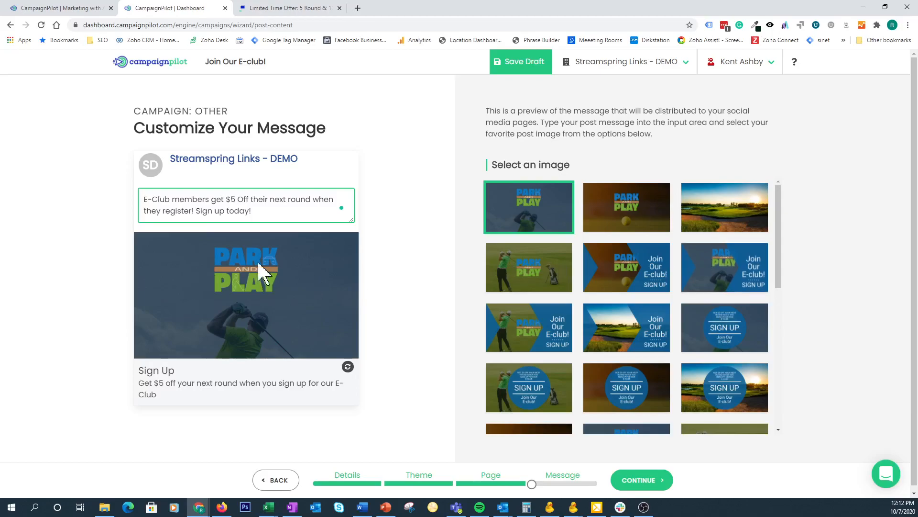
# Choose the golf-course post image reading "Get $5 Off Your Next Round When You Sign Up For Our E-Club" and continue to scheduling
pyautogui.scroll(-6, 697, 322)
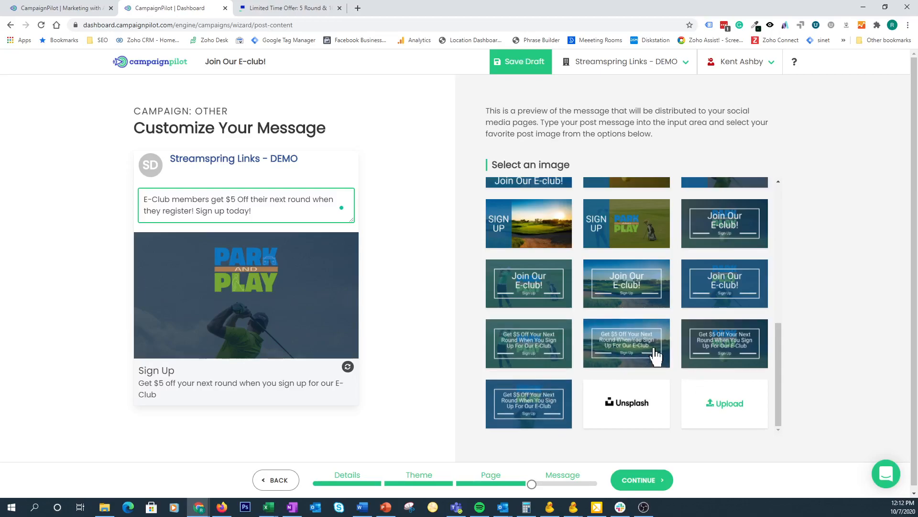
pyautogui.click(656, 357)
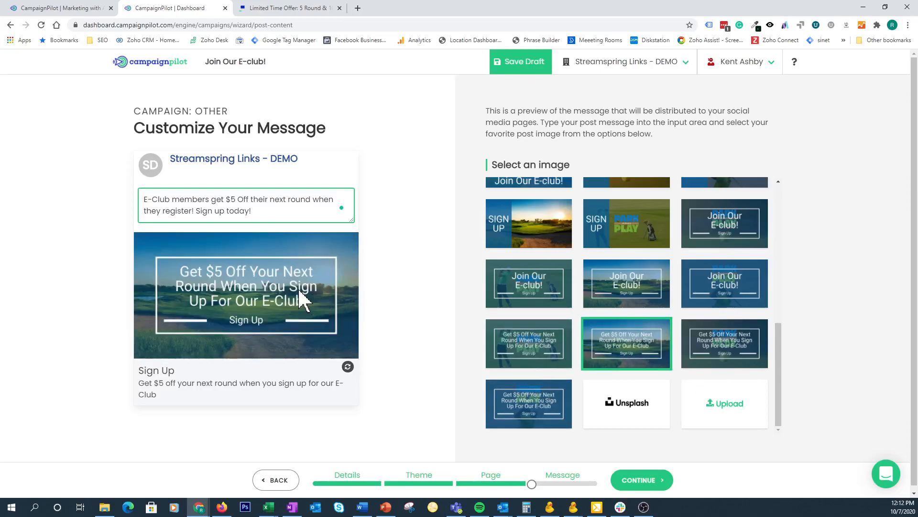
pyautogui.click(653, 484)
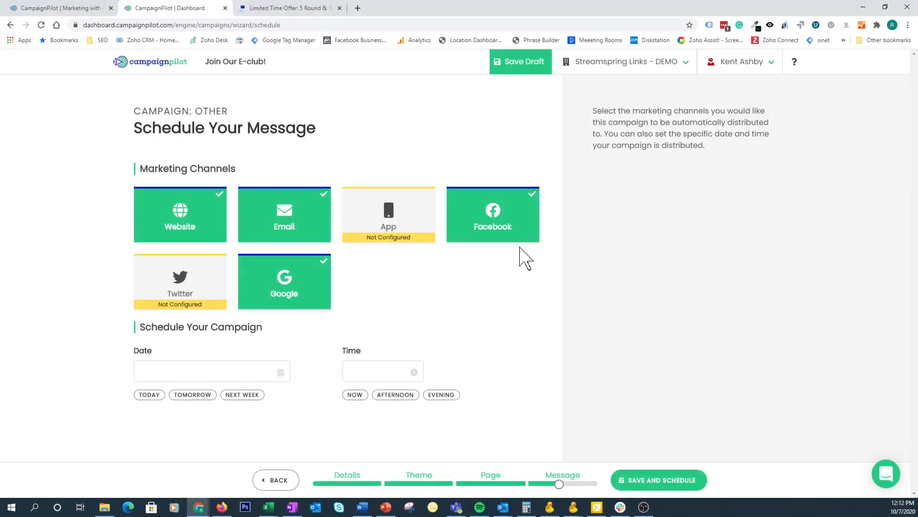
# Set the campaign's distribution to today, 2020-10-07, and now, 12:15 PM, keeping the selected channels, and save the schedule
pyautogui.click(149, 395)
pyautogui.click(354, 395)
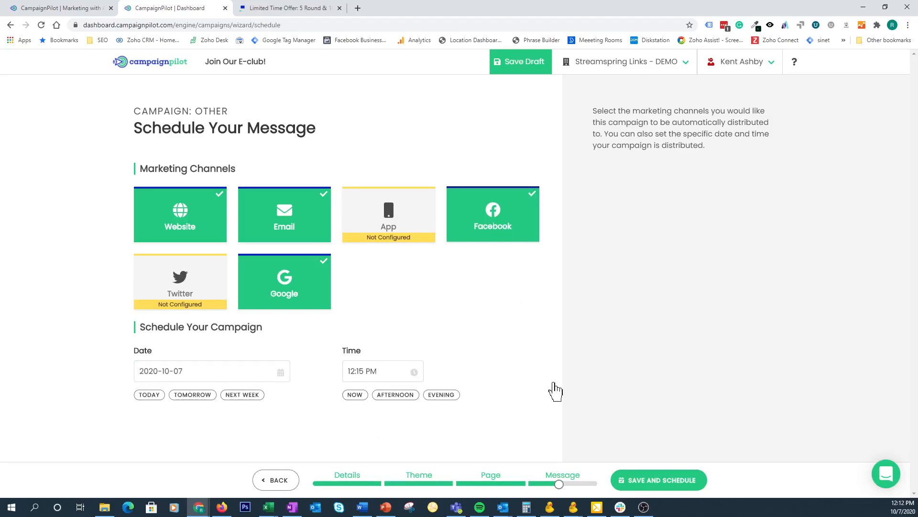
pyautogui.click(678, 488)
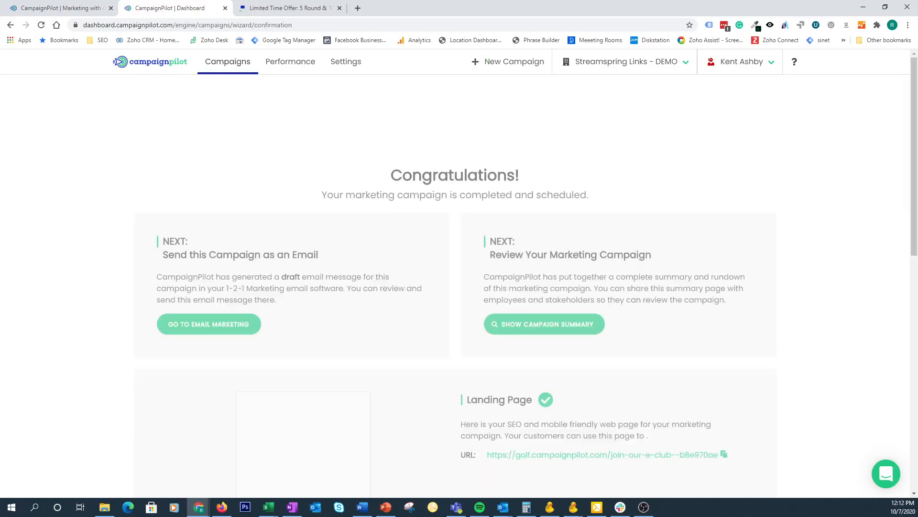
# Open the campaign summary and review its landing page, scheduled posts, email marketing and print materials
pyautogui.scroll(-1, 538, 296)
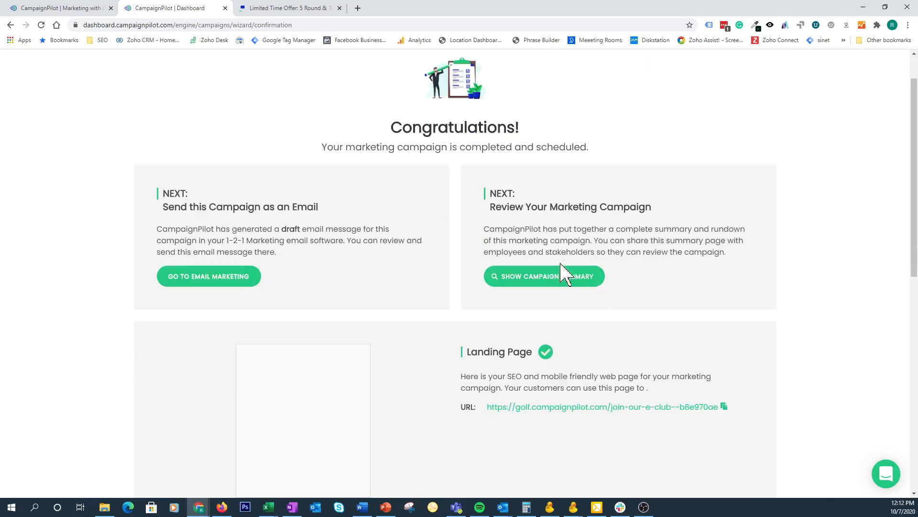
pyautogui.click(534, 281)
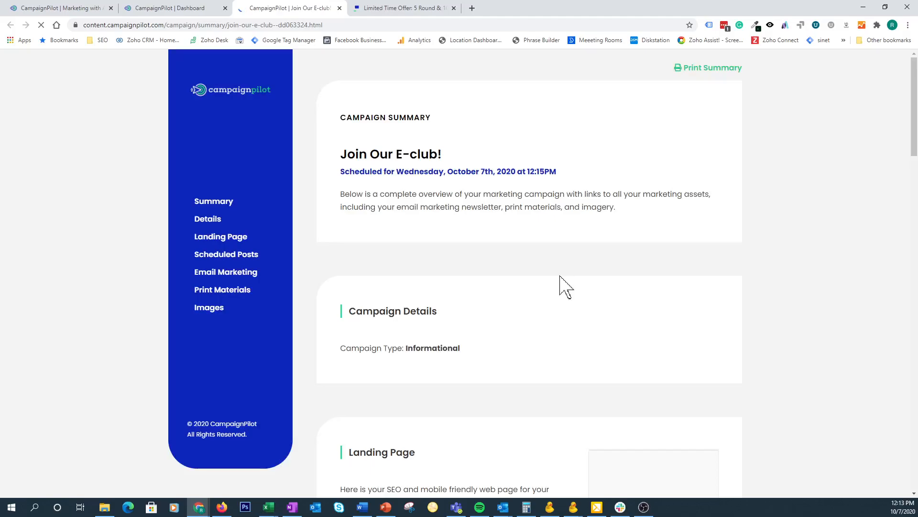
pyautogui.scroll(-6, 566, 287)
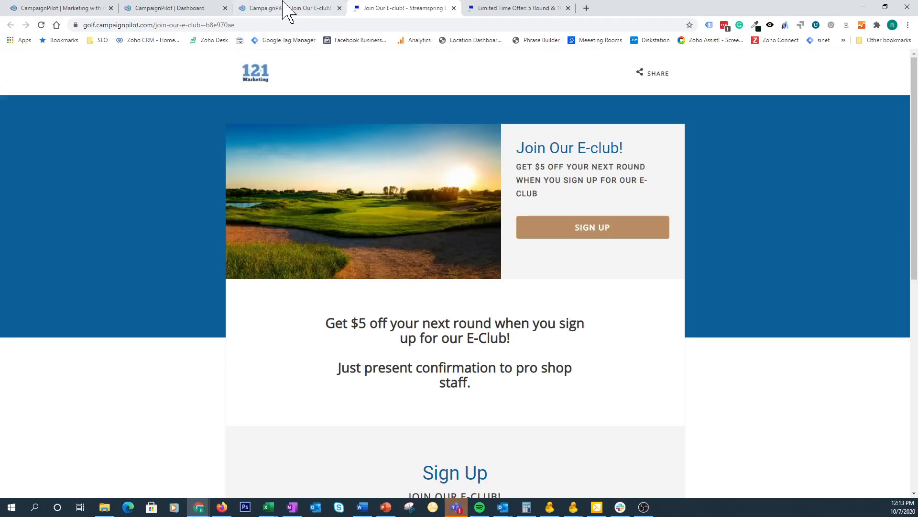
pyautogui.click(287, 9)
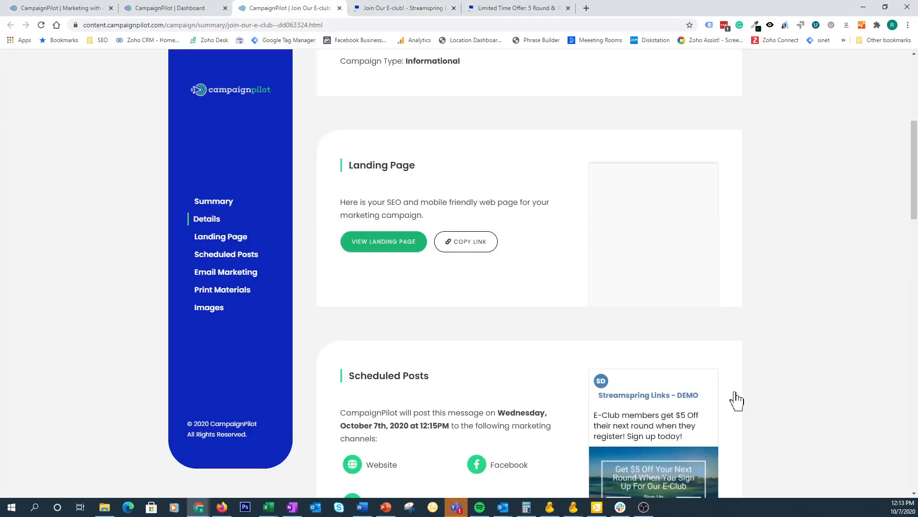
pyautogui.scroll(-3, 737, 400)
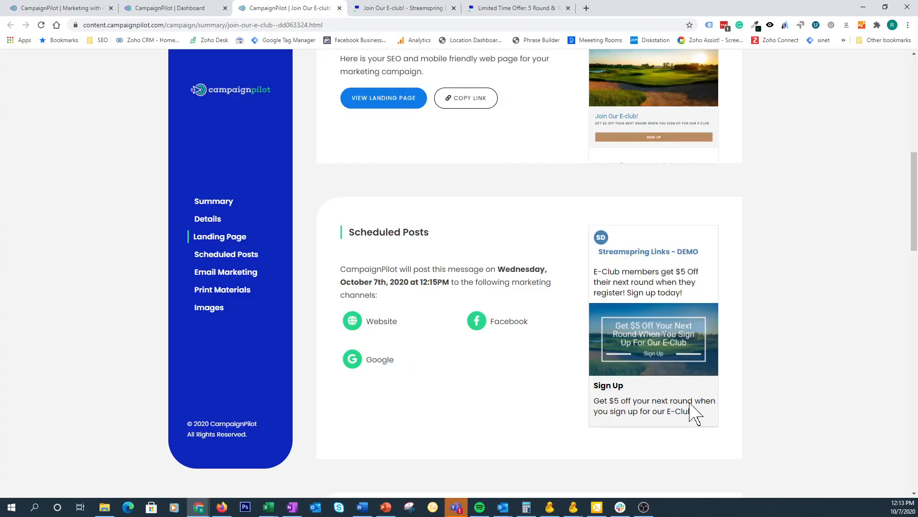
pyautogui.scroll(-10, 742, 359)
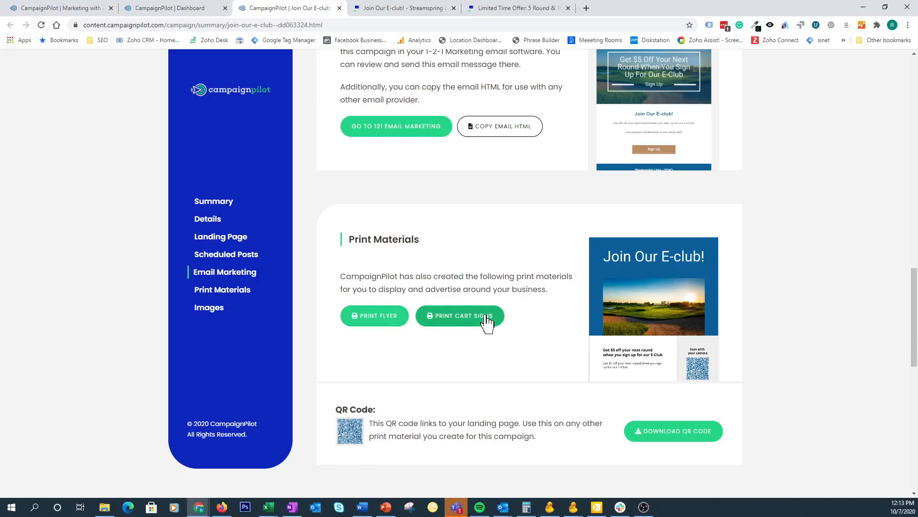
# Open the campaign's printable flyer and examine its heading, image, offer text and QR code alongside the live landing page
pyautogui.click(371, 322)
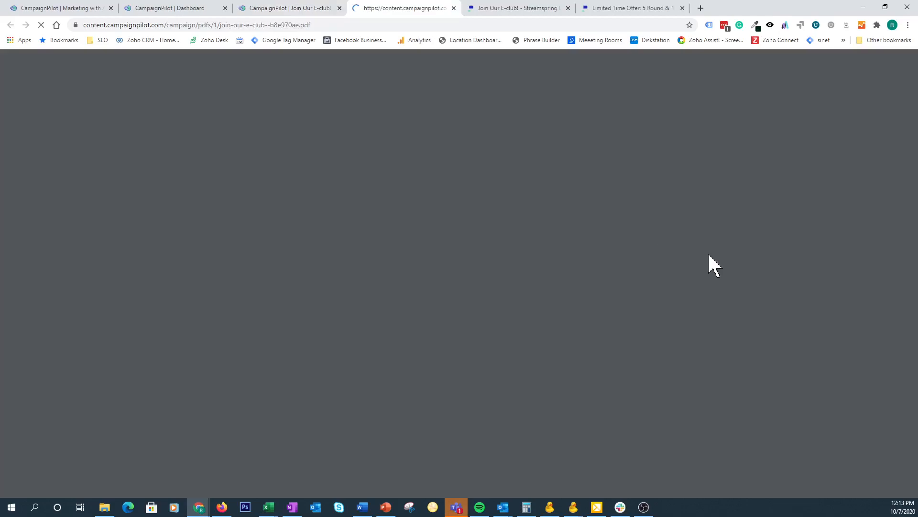
pyautogui.scroll(-20, 598, 164)
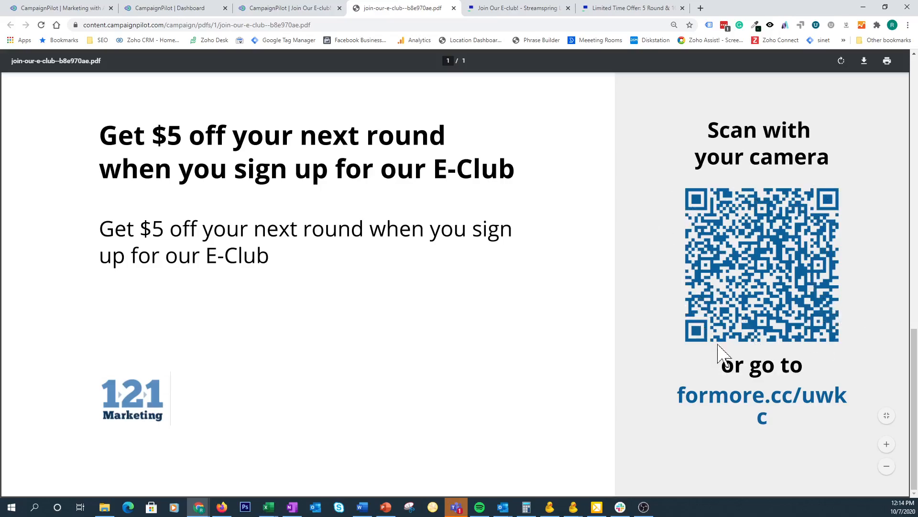
pyautogui.click(525, 11)
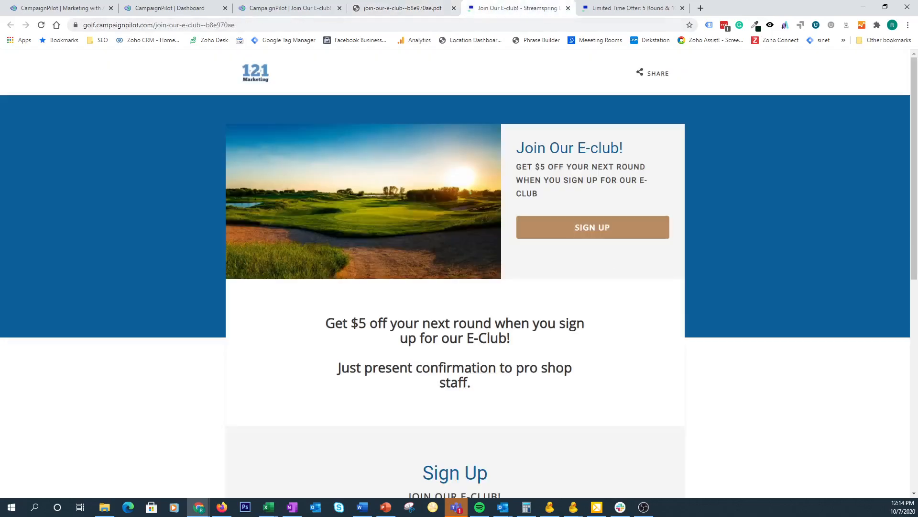
pyautogui.click(360, 10)
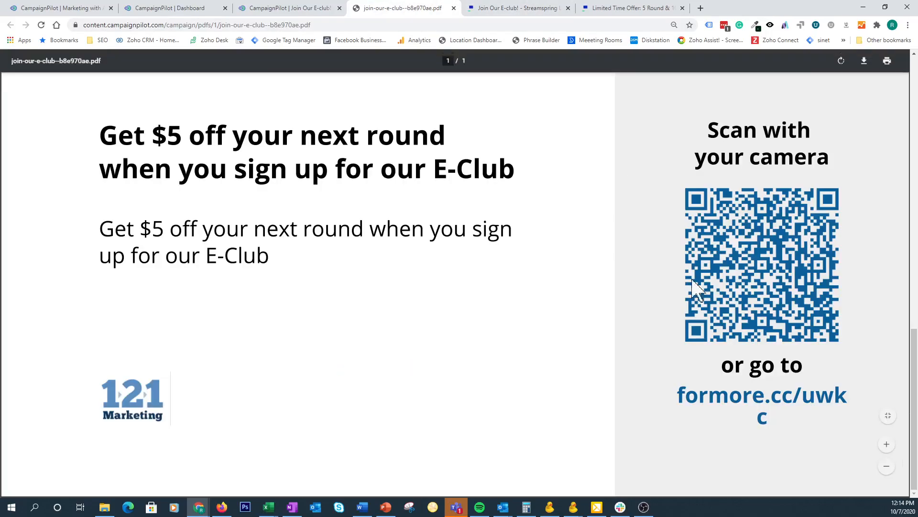
pyautogui.scroll(10, 698, 261)
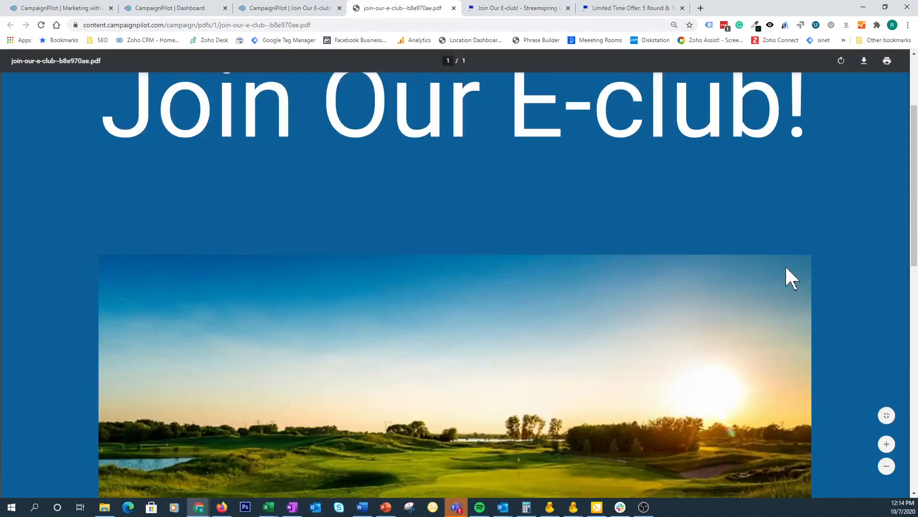
pyautogui.scroll(3, 787, 268)
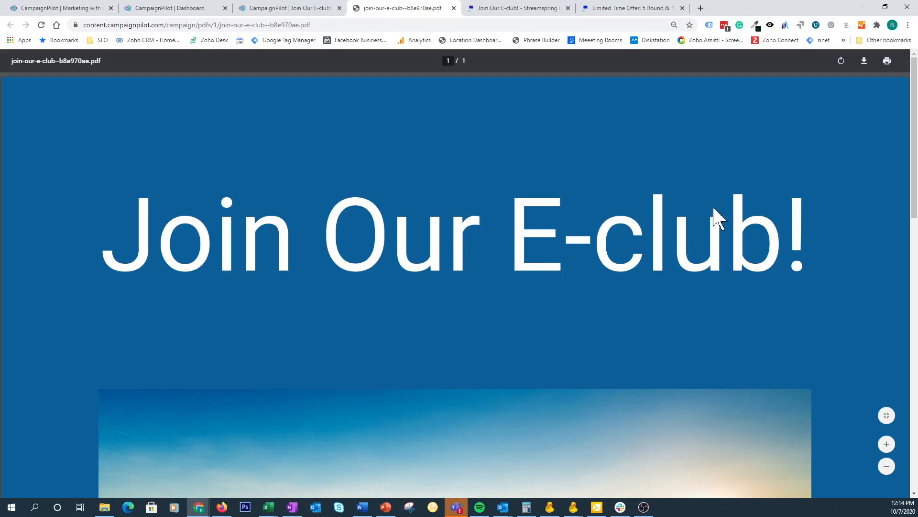
pyautogui.scroll(-6, 833, 281)
pyautogui.scroll(-5, 695, 390)
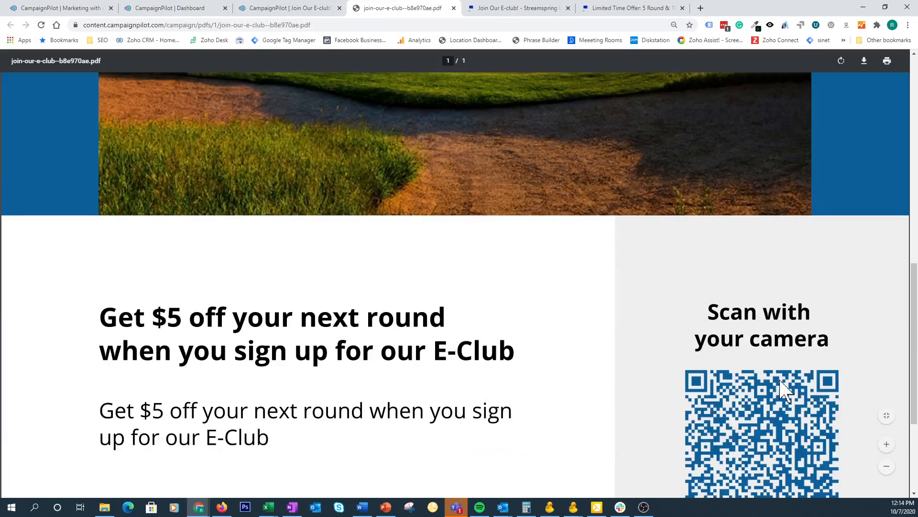
pyautogui.scroll(-1, 784, 390)
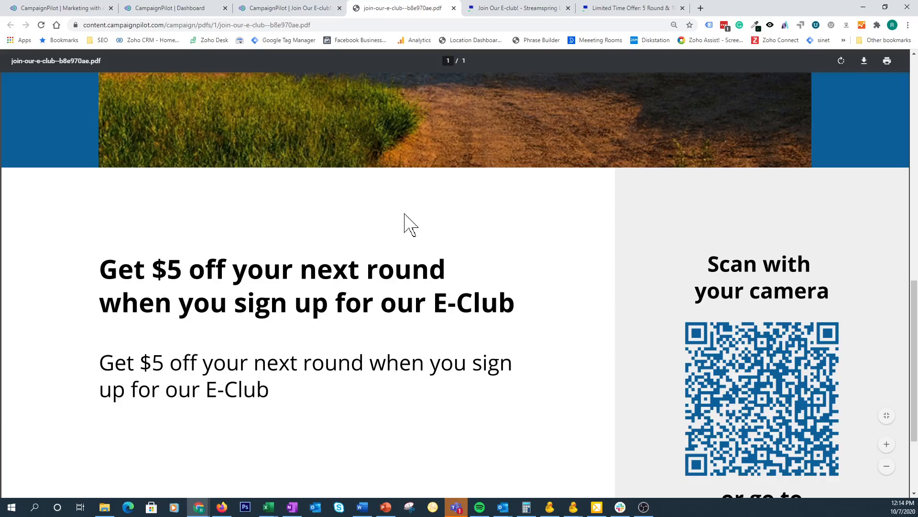
# Open the printable cart signs from the campaign summary and examine the upper and lower signs on the page
pyautogui.click(302, 5)
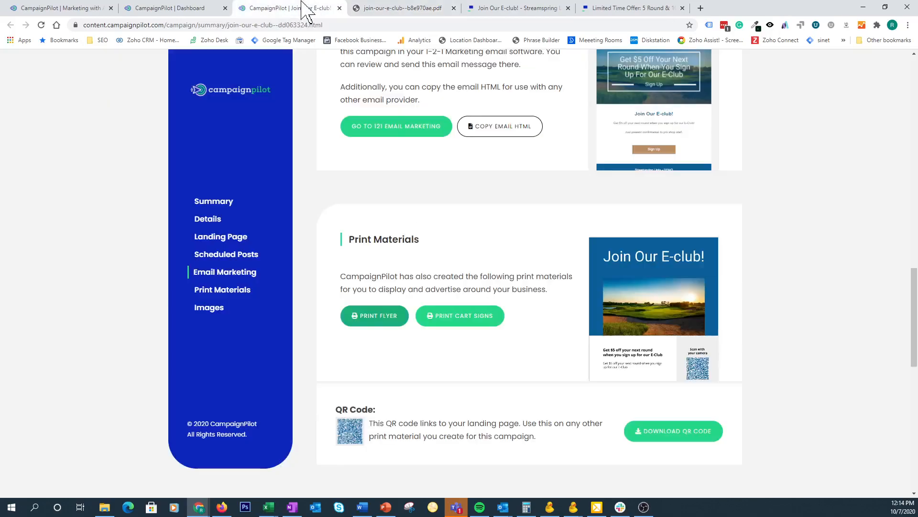
pyautogui.click(453, 330)
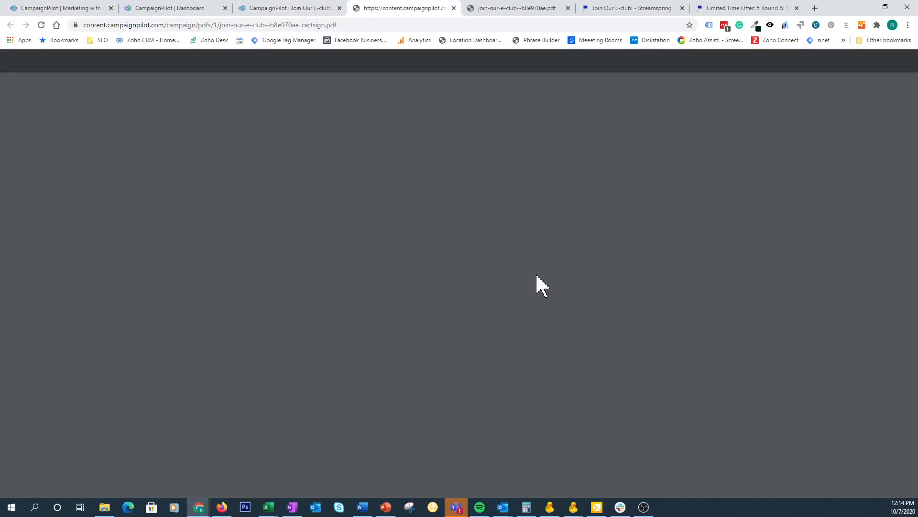
pyautogui.scroll(-4, 542, 286)
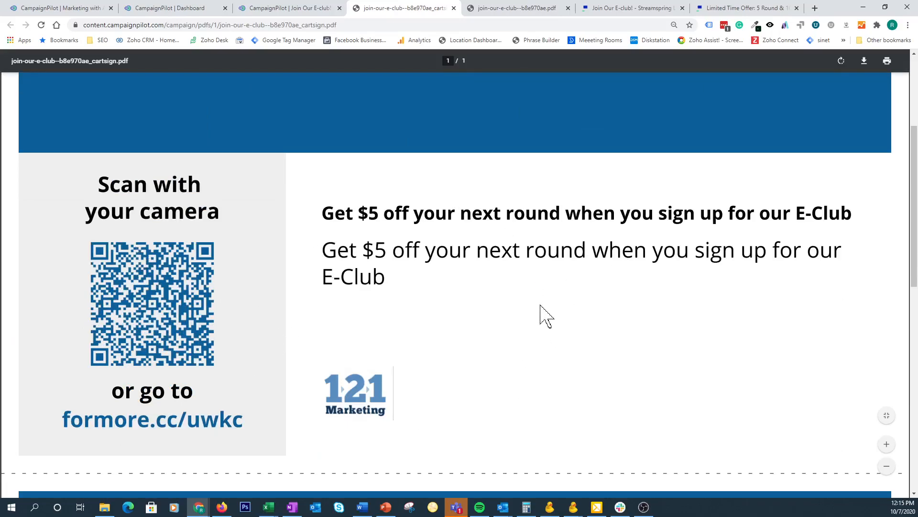
pyautogui.scroll(-1, 822, 410)
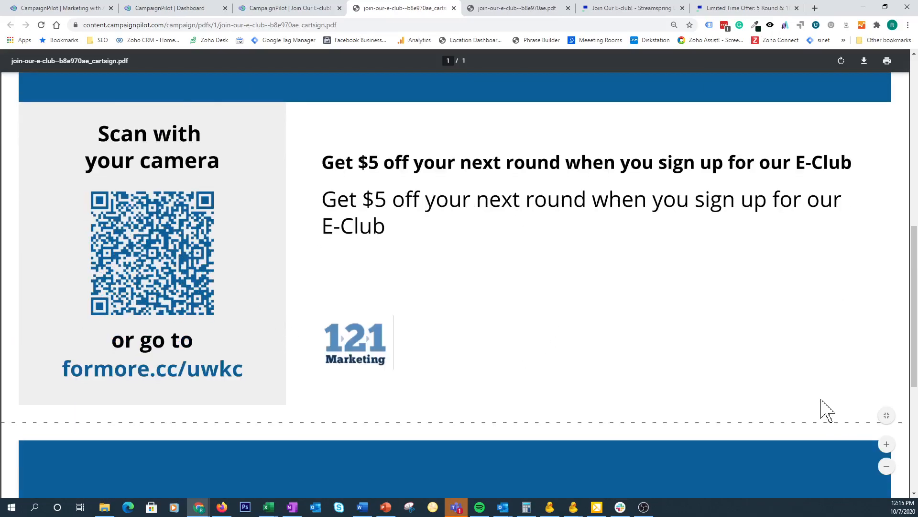
pyautogui.scroll(-5, 433, 230)
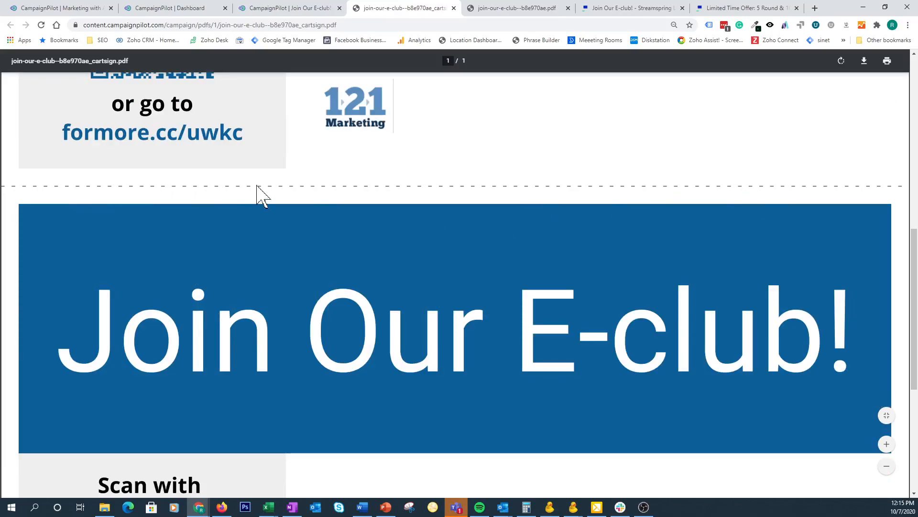
pyautogui.scroll(-5, 378, 340)
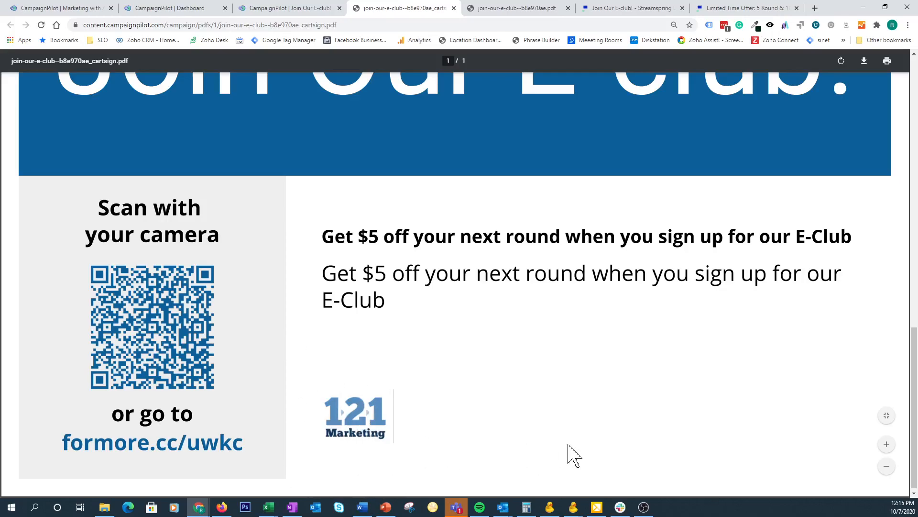
# Review the upper cart sign's heading, offer and QR code, and return to the campaign summary to view its QR code and Images sections
pyautogui.scroll(5, 584, 406)
pyautogui.scroll(5, 787, 334)
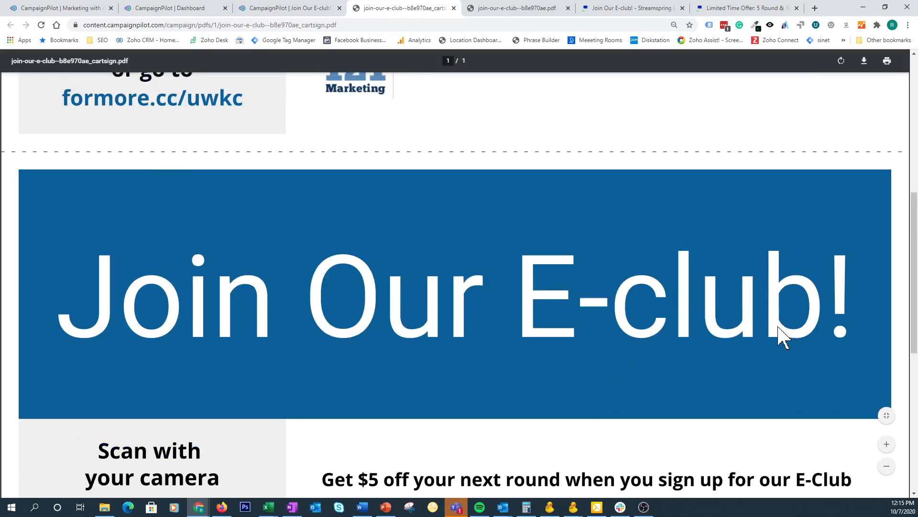
pyautogui.scroll(4, 416, 297)
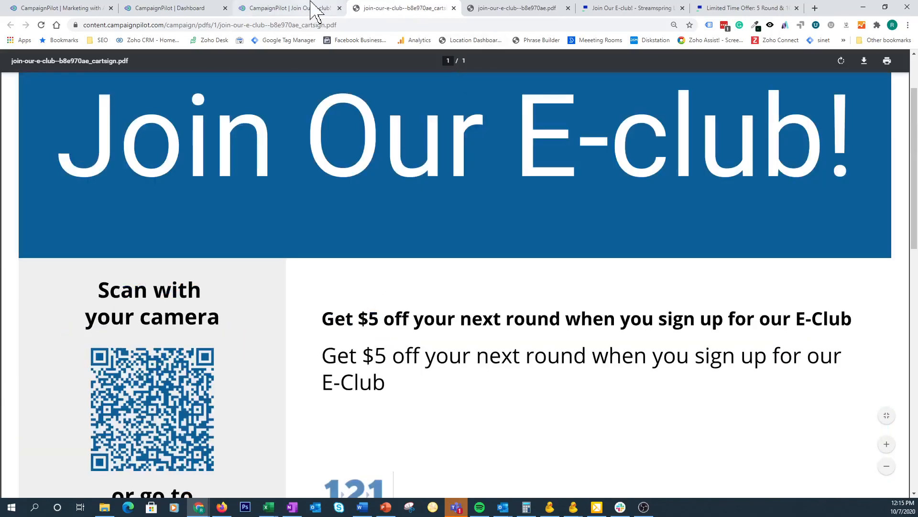
pyautogui.scroll(-4, 390, 197)
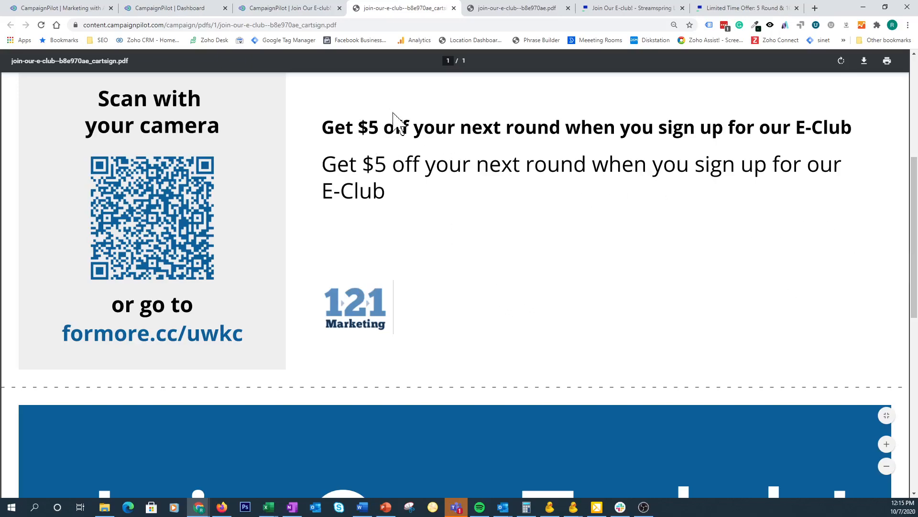
pyautogui.click(308, 7)
pyautogui.scroll(-7, 826, 381)
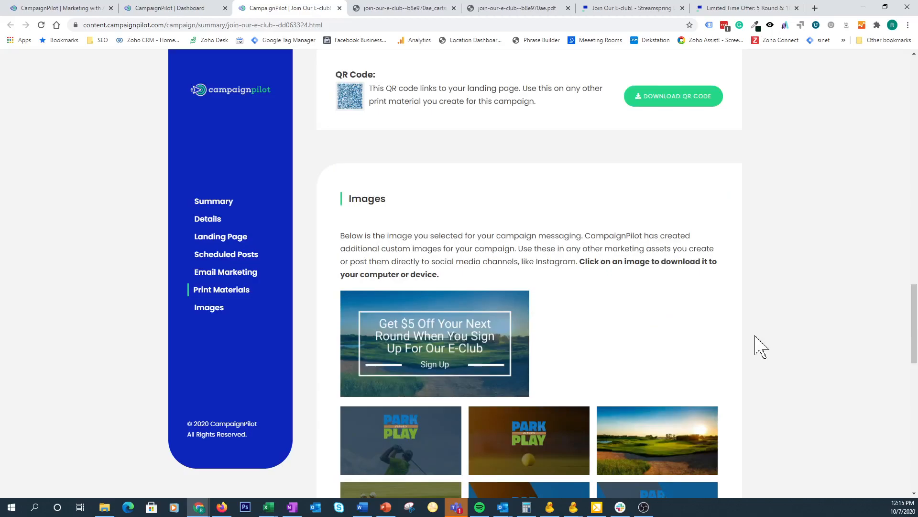
# Reopen the printable cart signs and examine both copies of the sign on either side of the dashed cut line
pyautogui.click(401, 7)
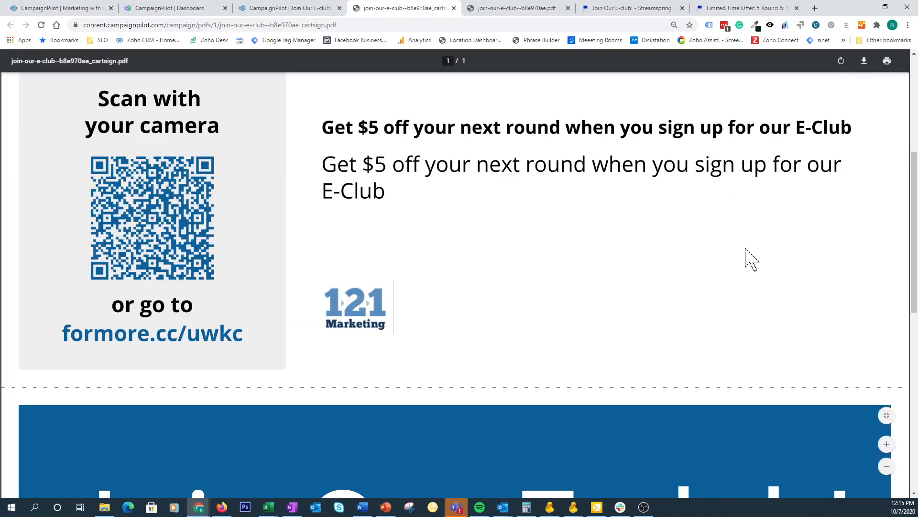
pyautogui.scroll(5, 754, 258)
pyautogui.scroll(-3, 749, 258)
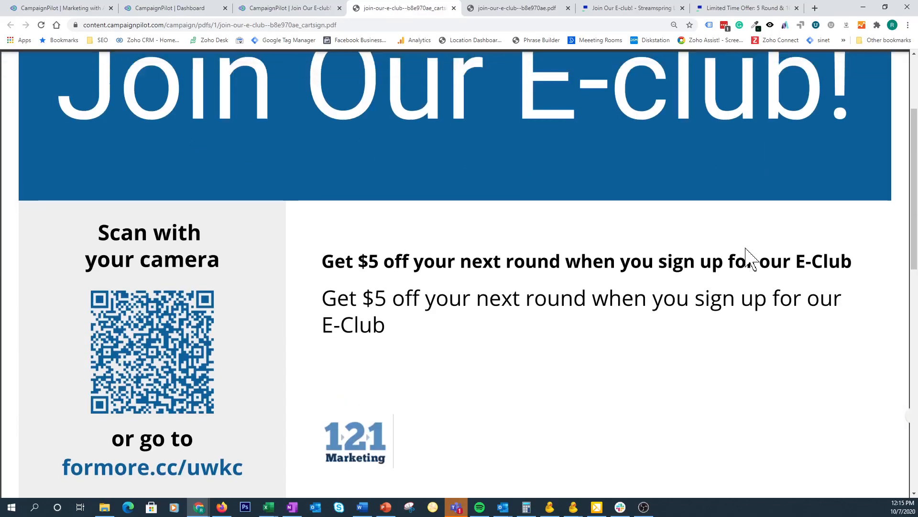
pyautogui.scroll(-3, 762, 332)
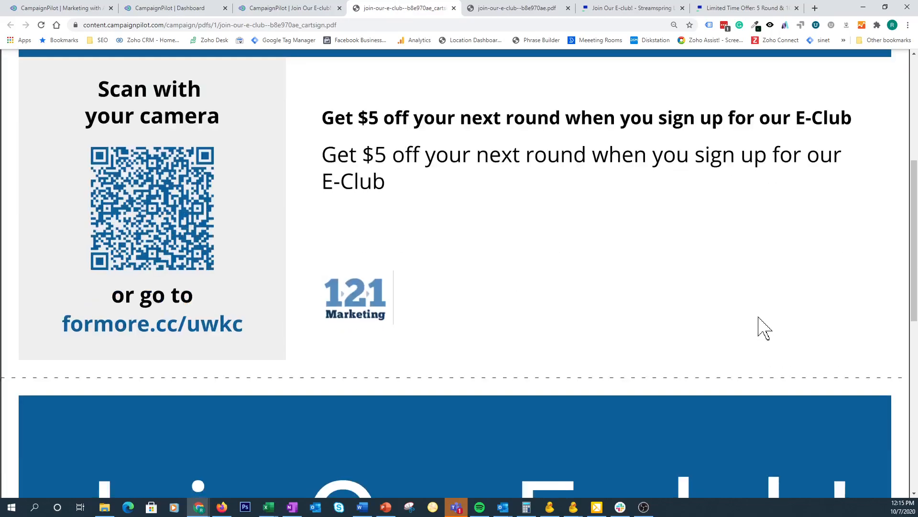
pyautogui.scroll(-2, 759, 328)
pyautogui.scroll(-3, 759, 317)
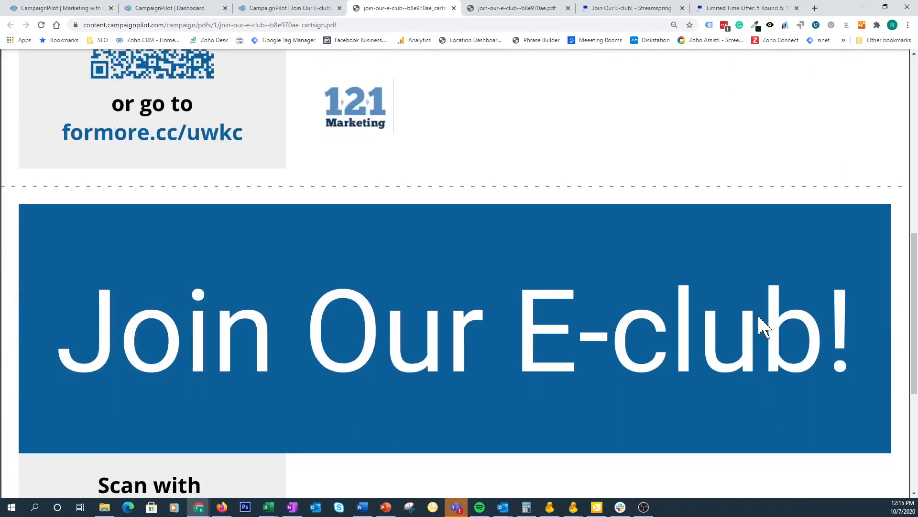
pyautogui.scroll(-1, 764, 328)
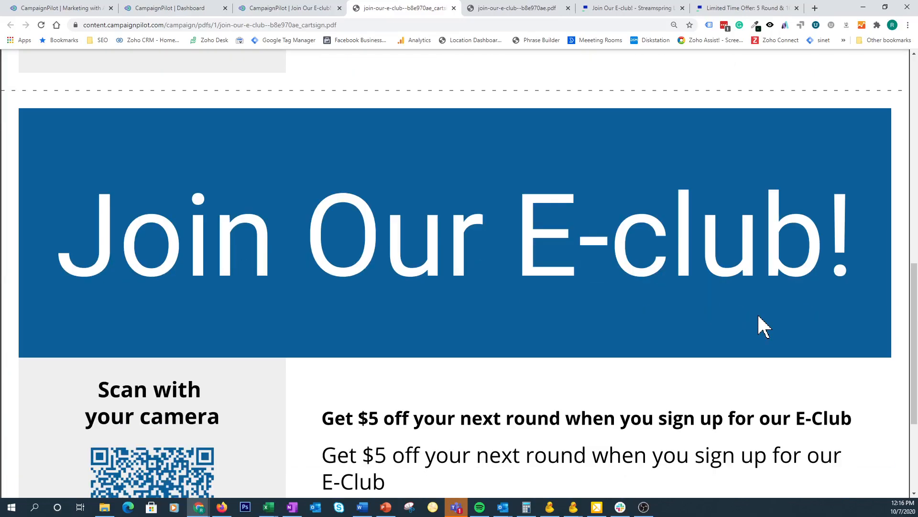